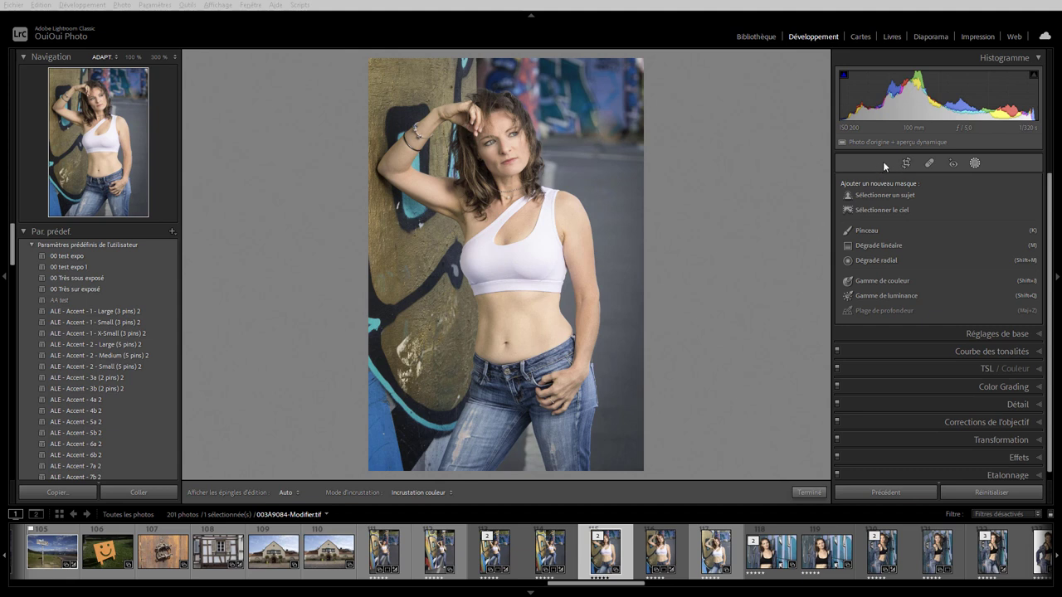
{"action": "left_click", "coordinate": [975, 162]}
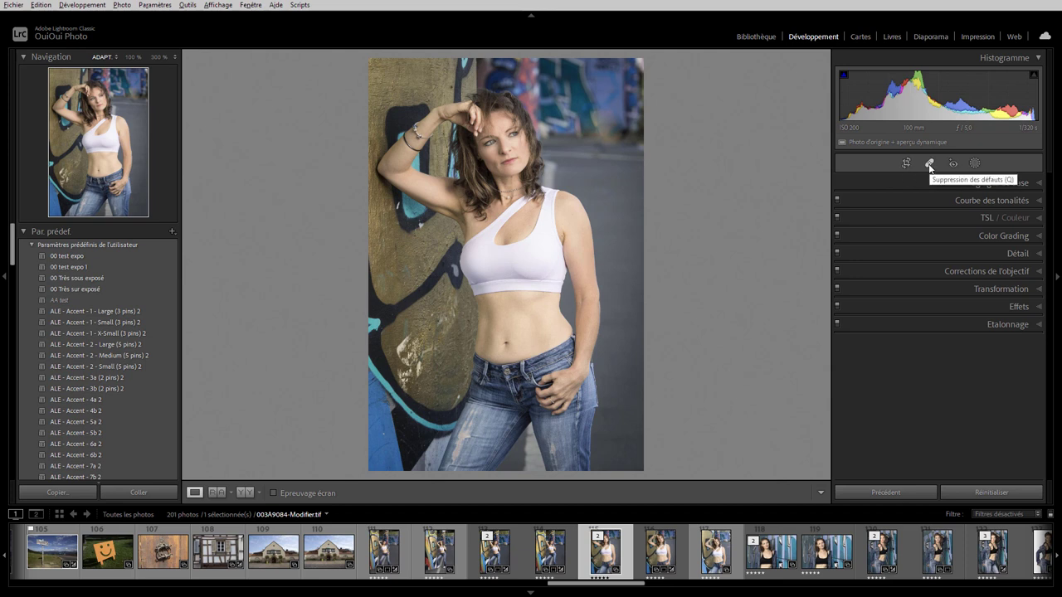
{"action": "left_click", "coordinate": [975, 165]}
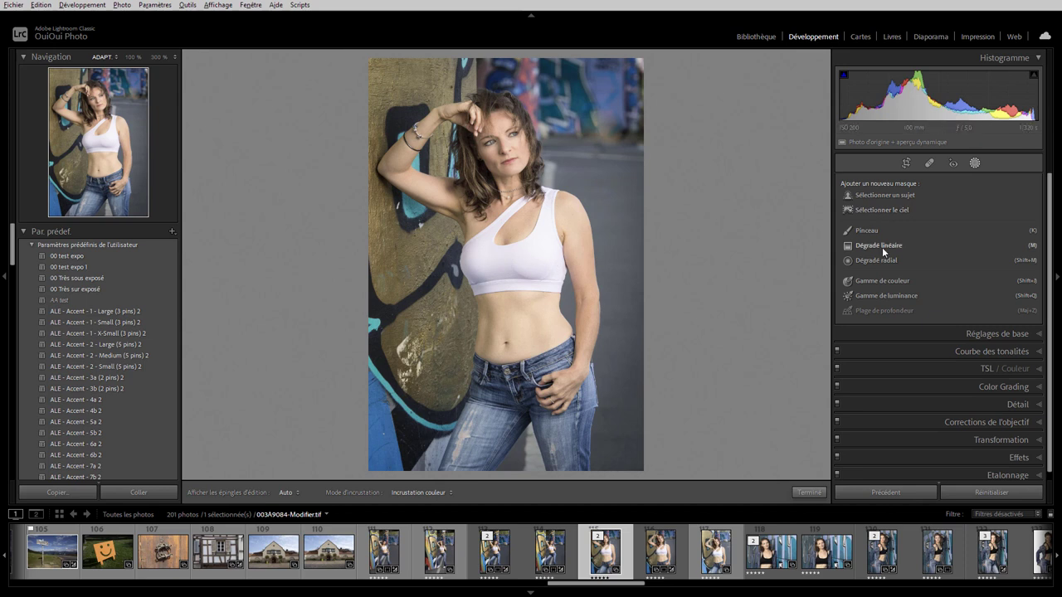
- Mask the woman with Sélectionner un sujet and move the Masques panel off the photo
{"action": "left_click", "coordinate": [884, 195]}
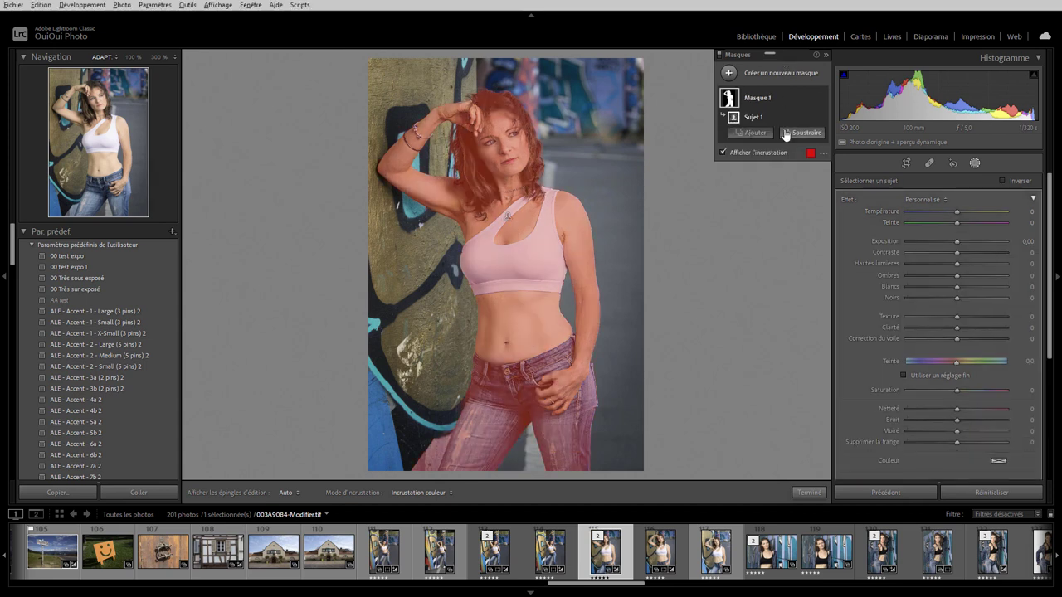
{"action": "mouse_move", "coordinate": [789, 59]}
{"action": "left_mouse_down"}
{"action": "mouse_move", "coordinate": [947, 166]}
{"action": "mouse_move", "coordinate": [762, 77]}
{"action": "left_mouse_up"}
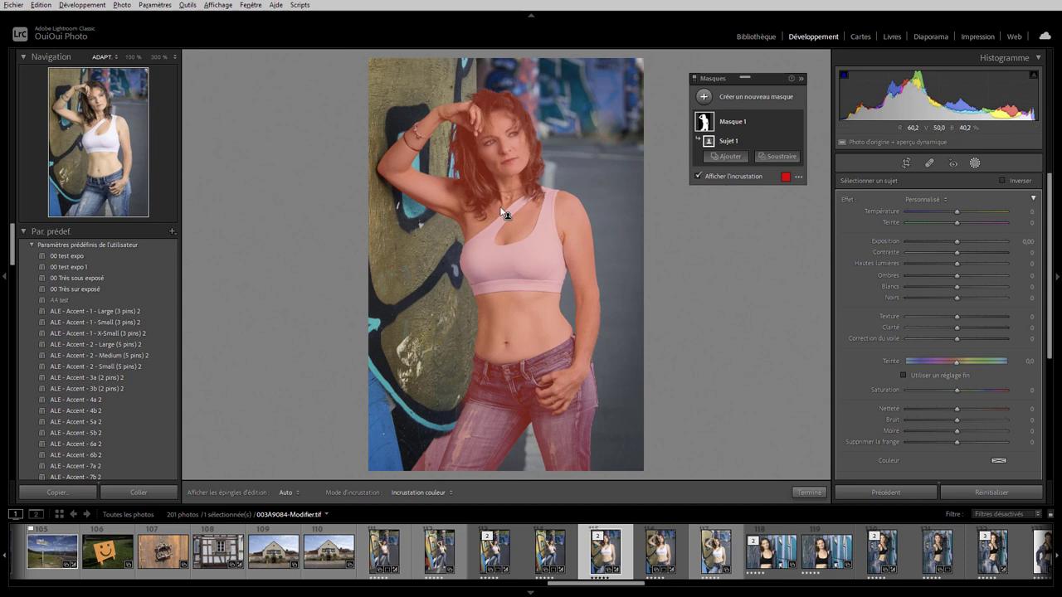
- Preview the mask on black, on white and white on black, then return to the red Incrustation couleur
{"action": "left_click", "coordinate": [797, 177]}
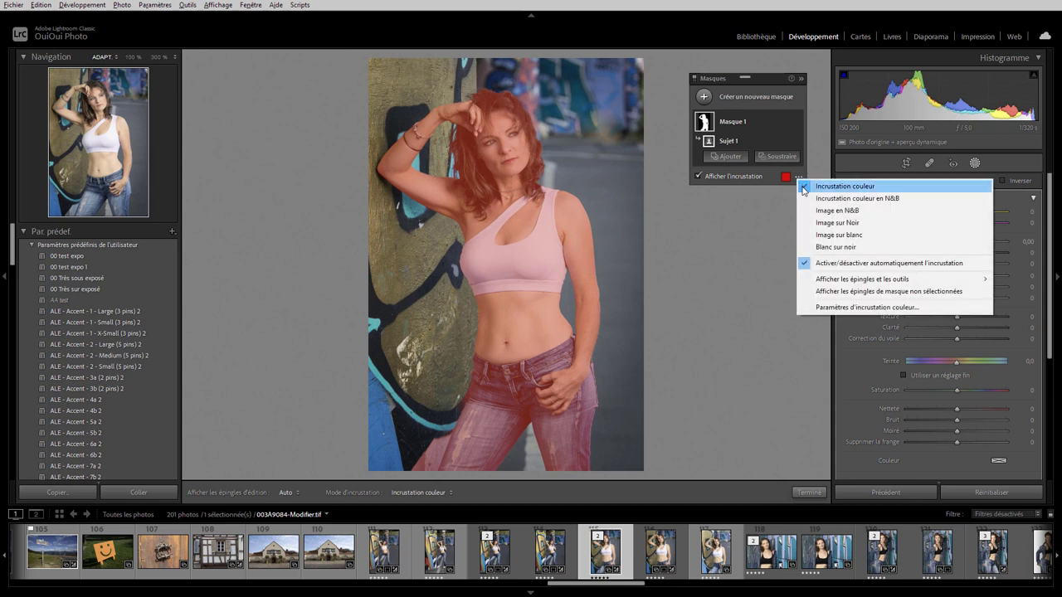
{"action": "left_click", "coordinate": [838, 223]}
{"action": "left_click", "coordinate": [798, 178]}
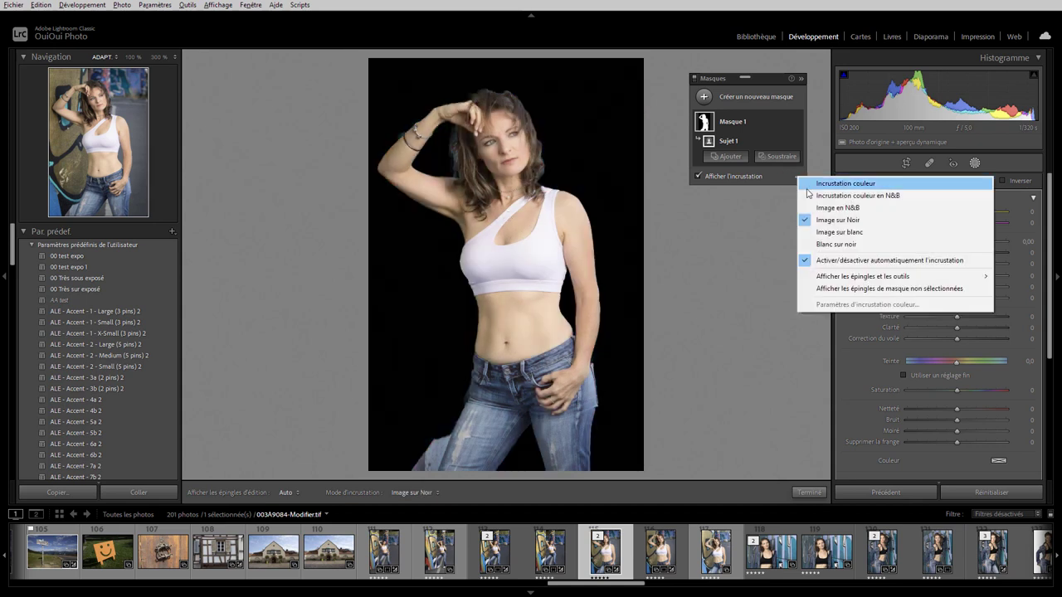
{"action": "left_click", "coordinate": [838, 234]}
{"action": "left_click", "coordinate": [797, 177]}
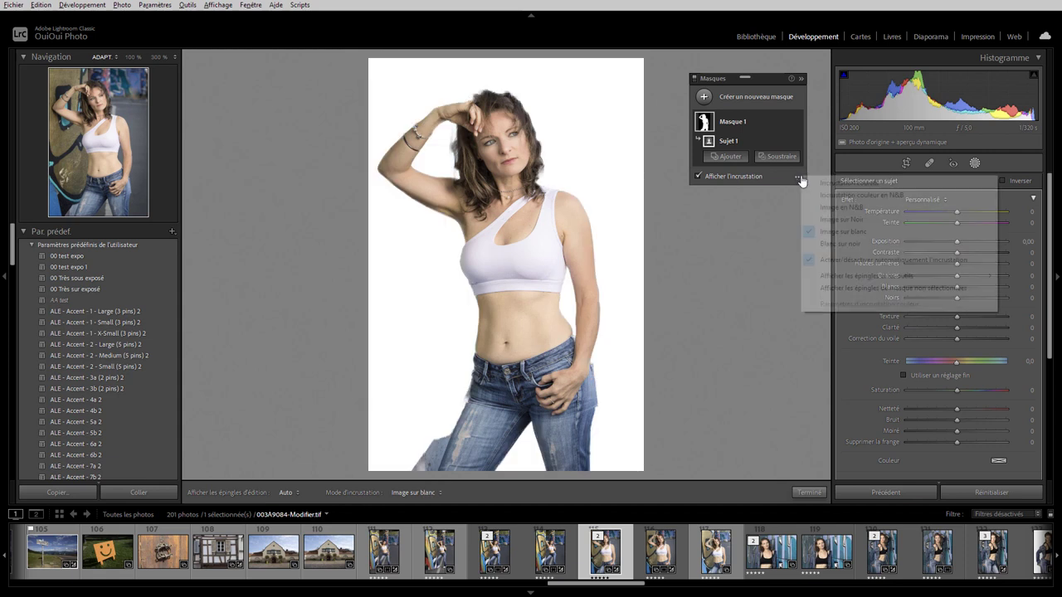
{"action": "left_click", "coordinate": [838, 244]}
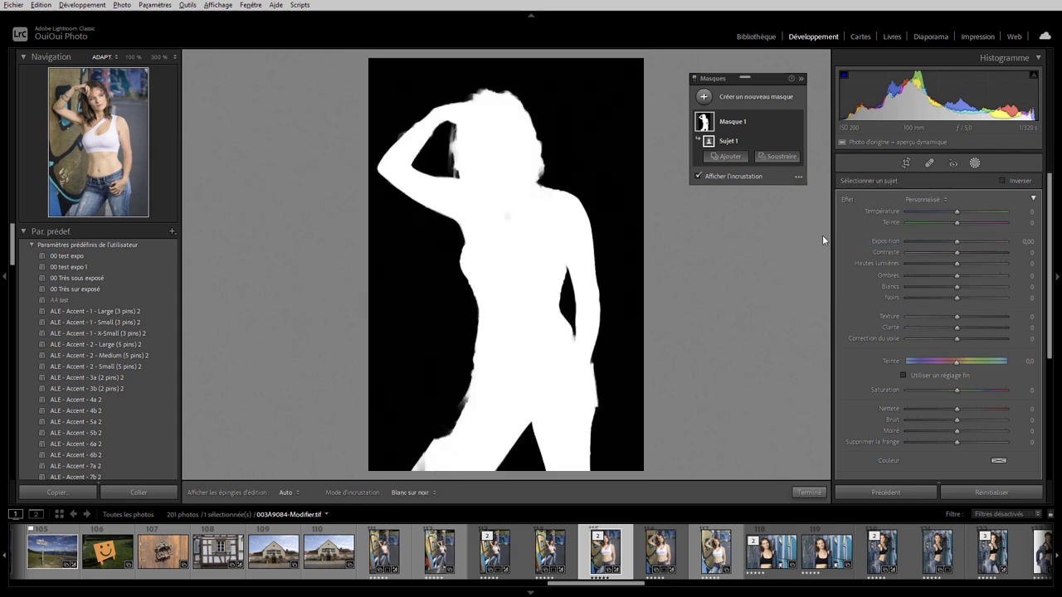
{"action": "left_click", "coordinate": [798, 180]}
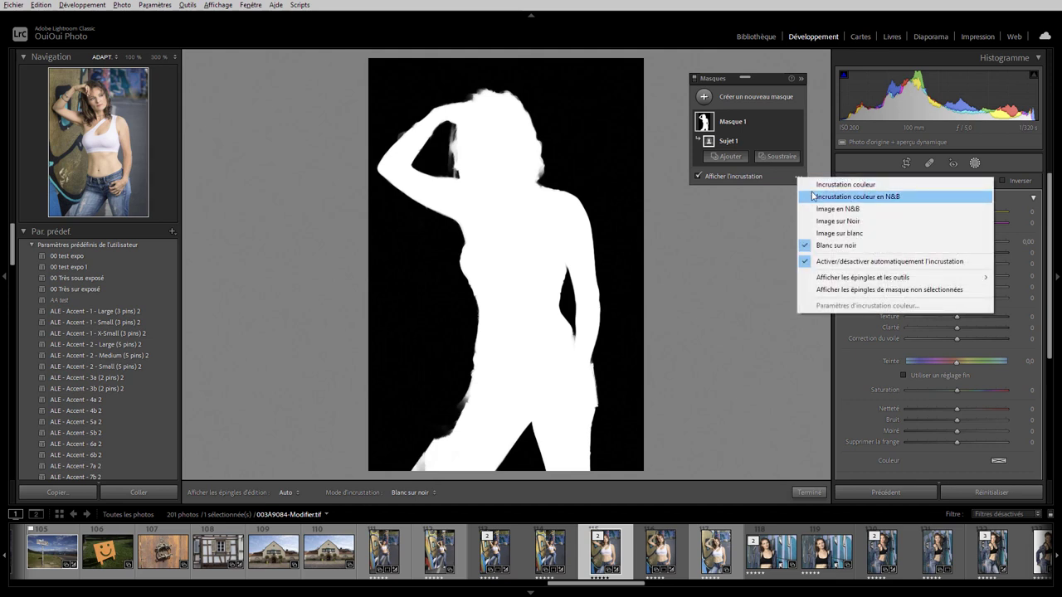
{"action": "left_click", "coordinate": [812, 184]}
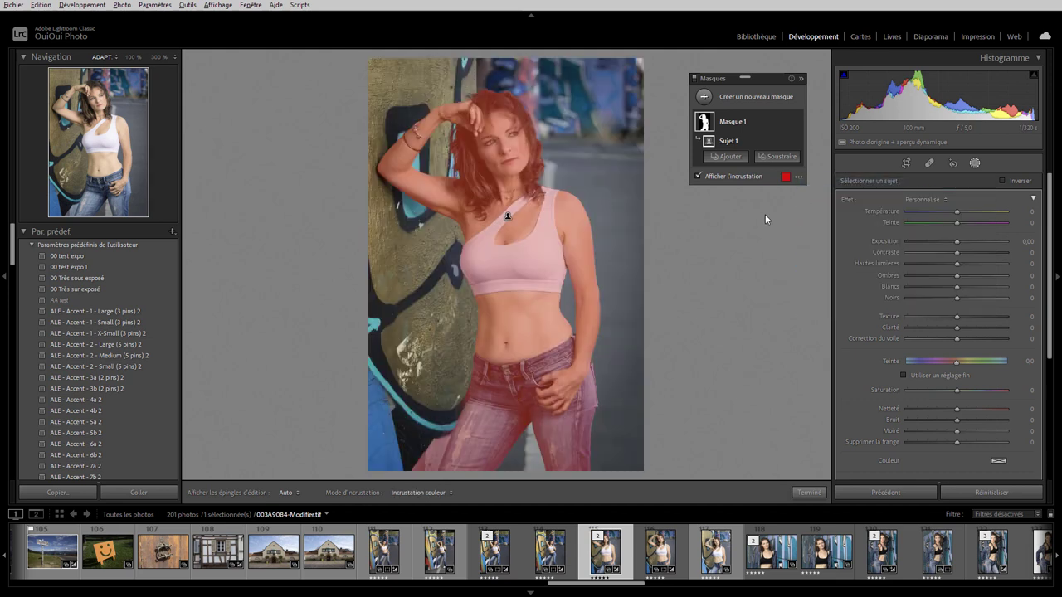
- Hide the overlay and lower Masque 1's Exposition to -0.78 to darken the woman
{"action": "left_click", "coordinate": [713, 177]}
{"action": "left_click_drag", "start_coordinate": [957, 242], "coordinate": [953, 243]}
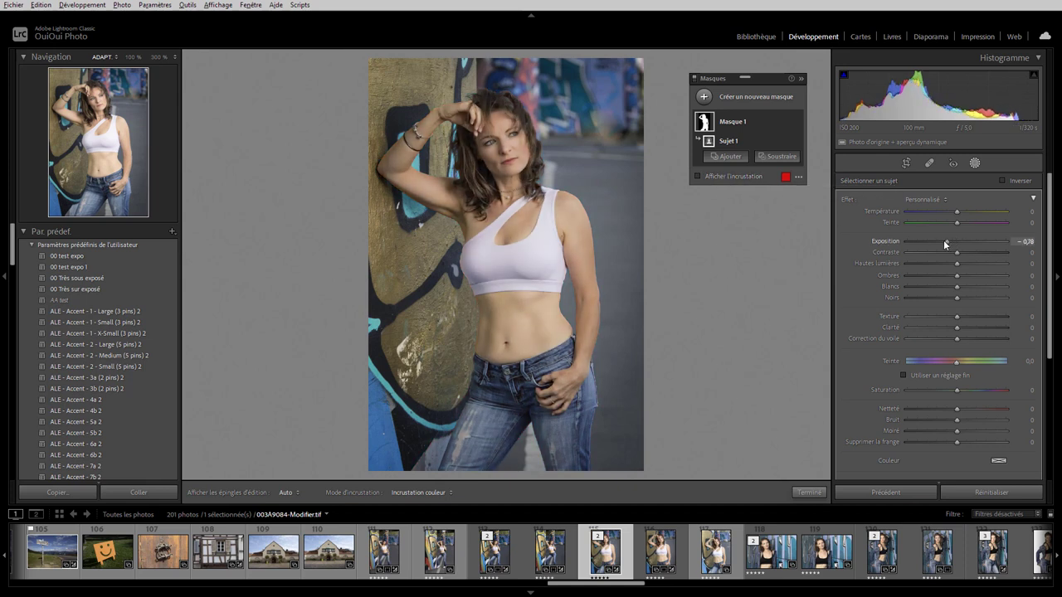
{"action": "left_click_drag", "start_coordinate": [952, 241], "coordinate": [949, 242]}
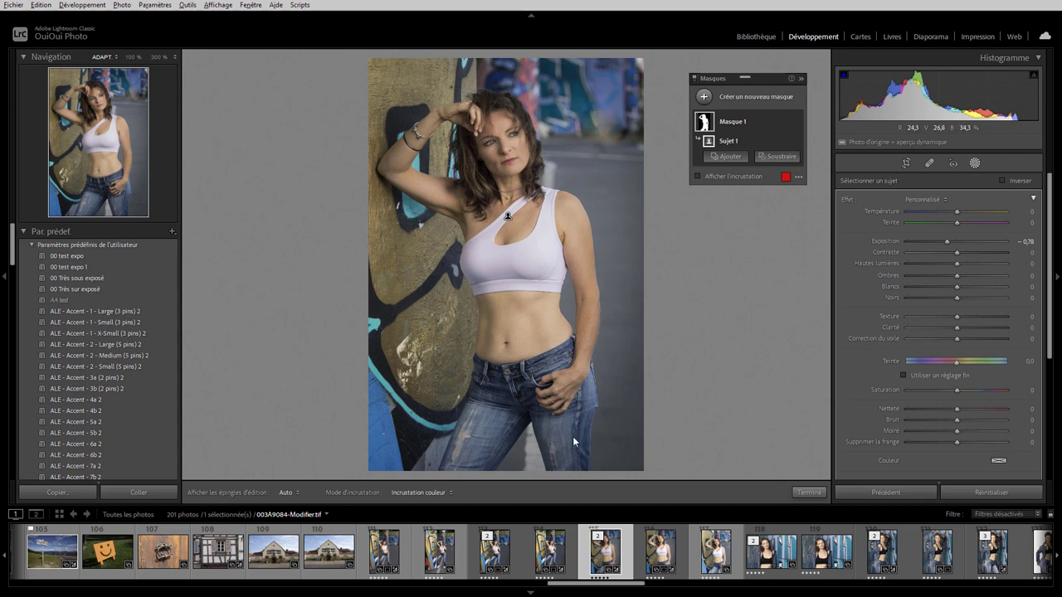
- Subtract a Gamme de couleur range sampled from the jeans from Masque 1
{"action": "mouse_move", "coordinate": [733, 122]}
{"action": "left_click", "coordinate": [779, 156]}
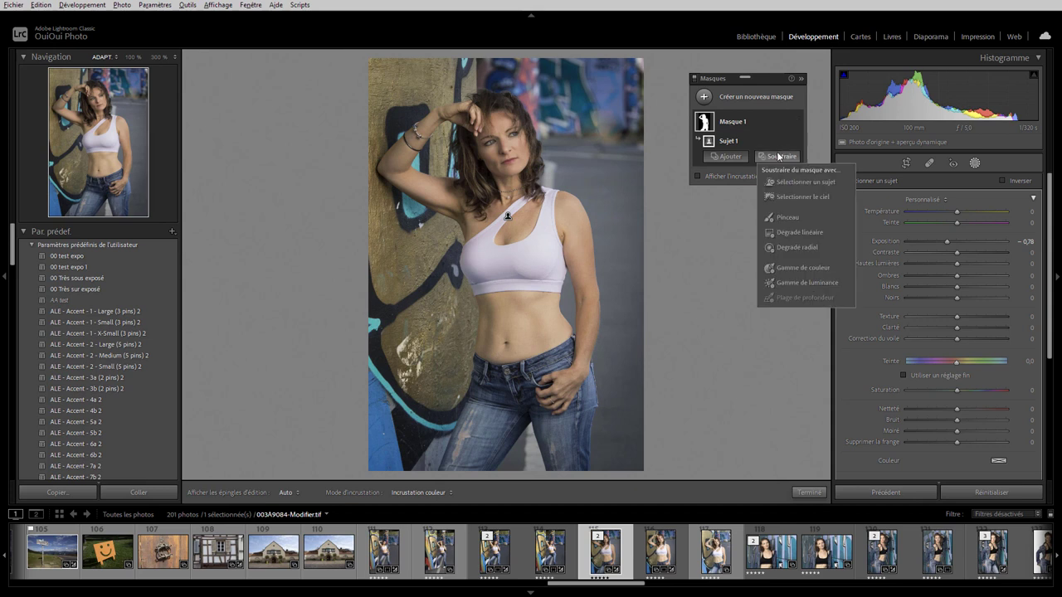
{"action": "left_click", "coordinate": [803, 267]}
{"action": "left_click_drag", "start_coordinate": [565, 422], "coordinate": [585, 463]}
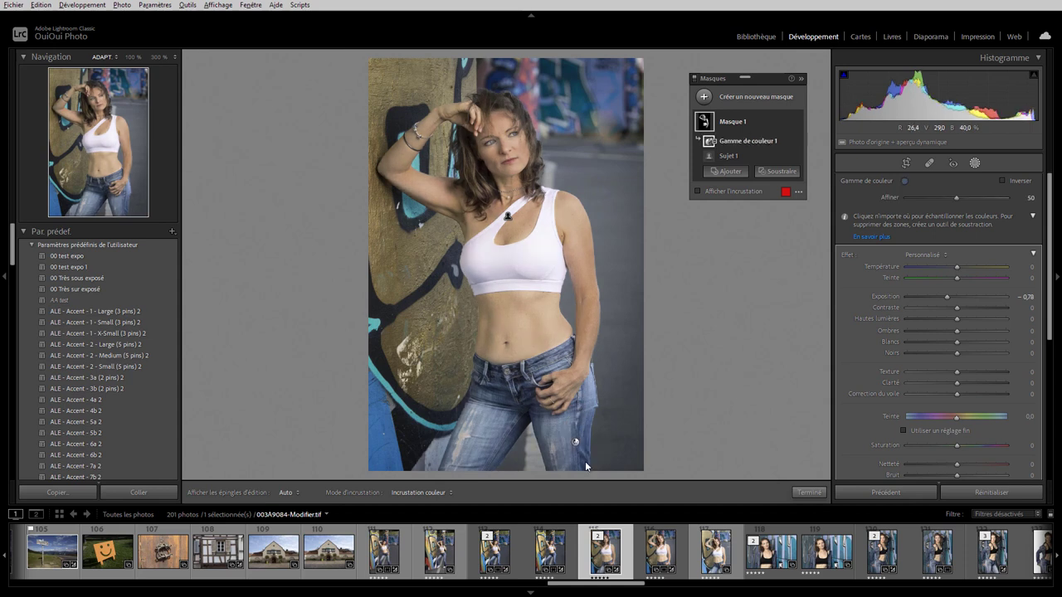
- Refine the colour range to Affiner 34 and set the mask's Exposition to -0.36
{"action": "left_click", "coordinate": [722, 193]}
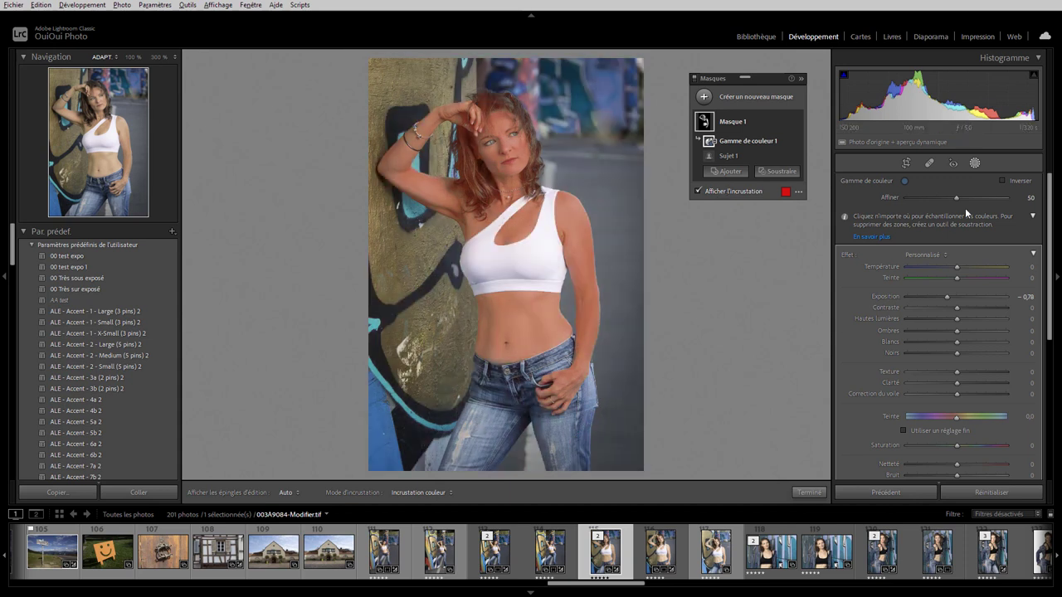
{"action": "left_click_drag", "start_coordinate": [956, 200], "coordinate": [979, 200]}
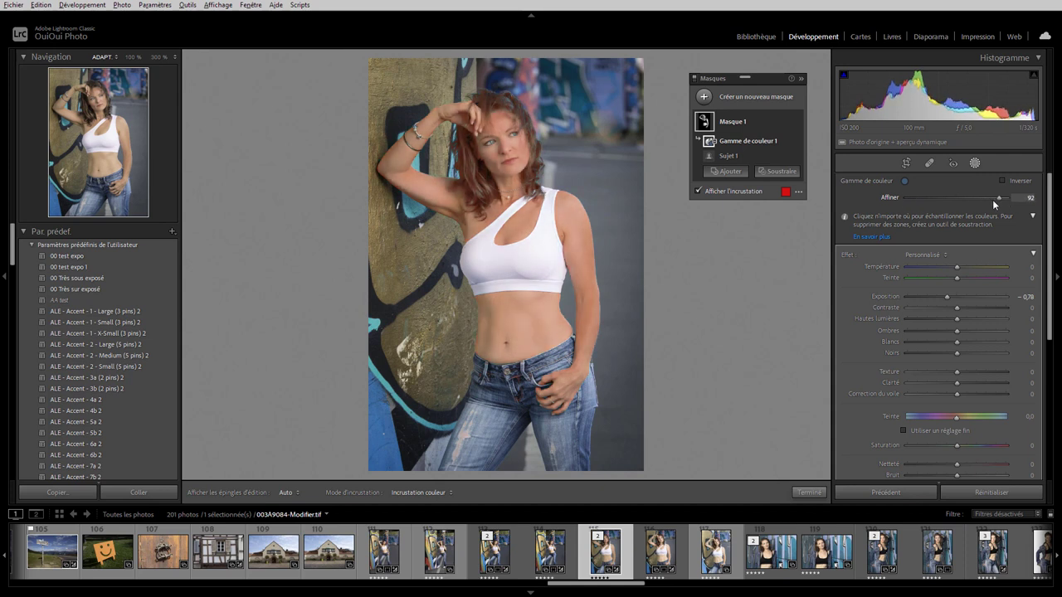
{"action": "mouse_move", "coordinate": [979, 200]}
{"action": "left_mouse_down"}
{"action": "mouse_move", "coordinate": [913, 198]}
{"action": "mouse_move", "coordinate": [940, 200]}
{"action": "left_mouse_up"}
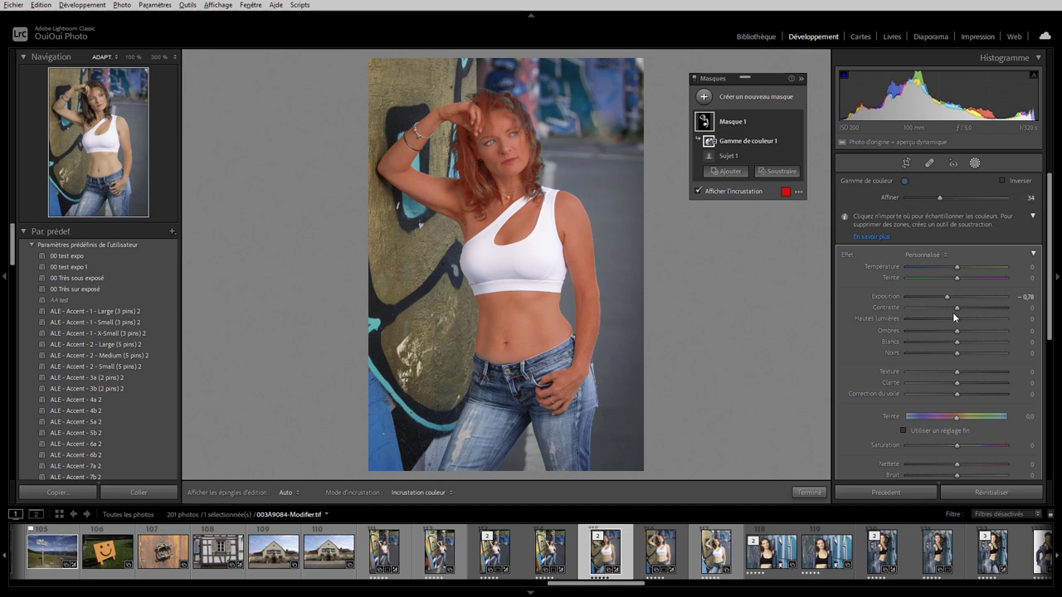
{"action": "left_click", "coordinate": [740, 192]}
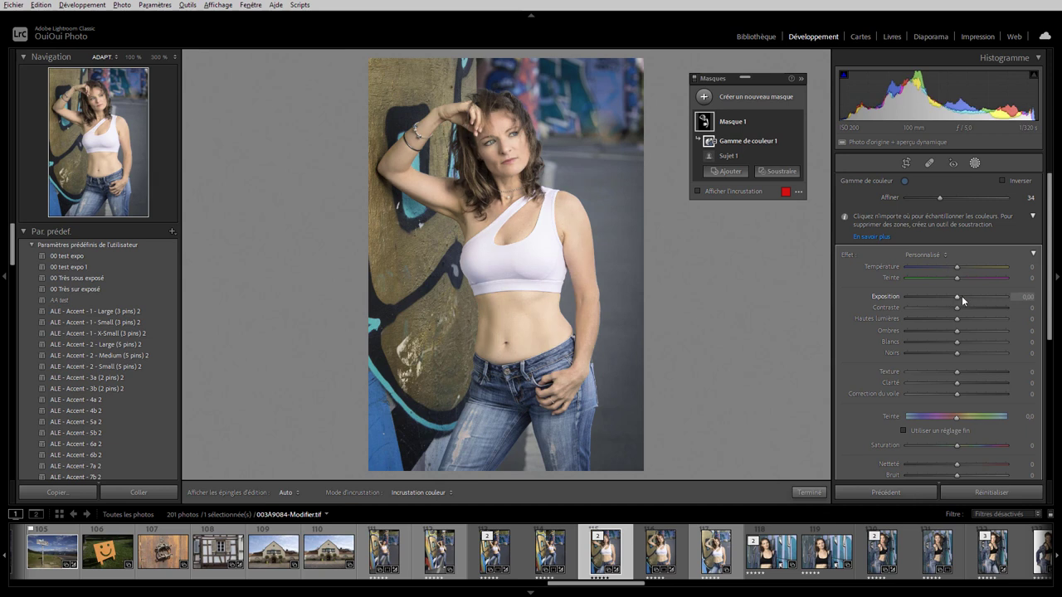
{"action": "mouse_move", "coordinate": [957, 298]}
{"action": "left_mouse_down"}
{"action": "mouse_move", "coordinate": [926, 294]}
{"action": "mouse_move", "coordinate": [953, 295]}
{"action": "left_mouse_up"}
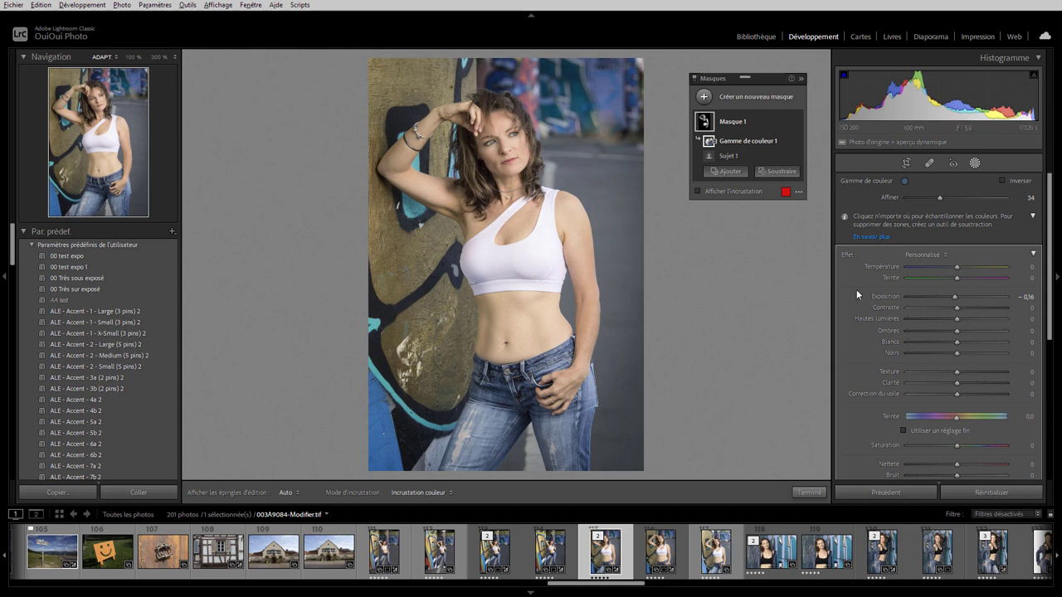
- Collapse Masque 1 and delete it with Supprimer 'Masque 1'
{"action": "left_click", "coordinate": [738, 121]}
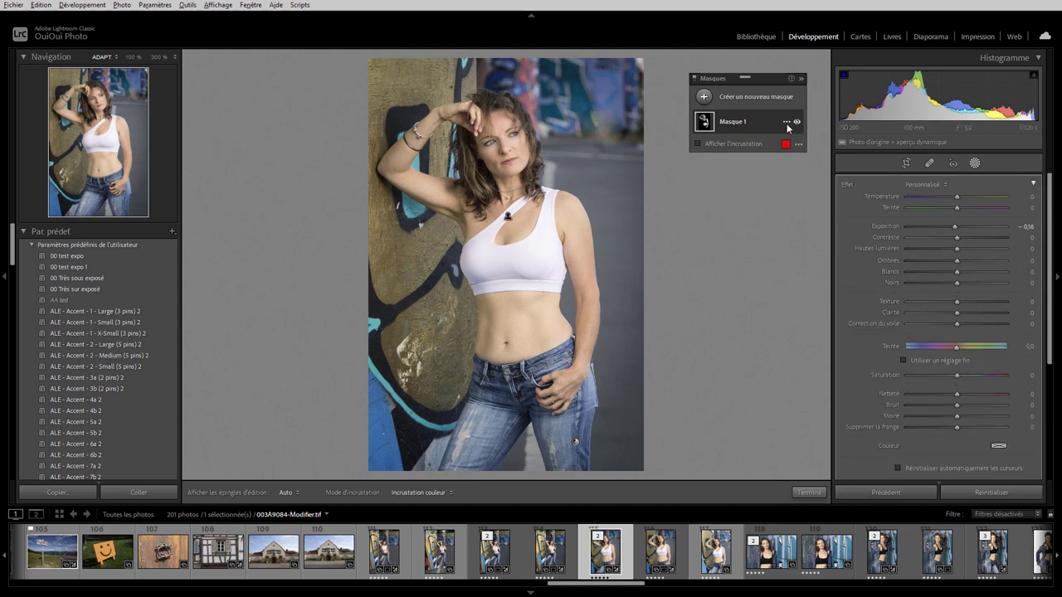
{"action": "left_click", "coordinate": [788, 124]}
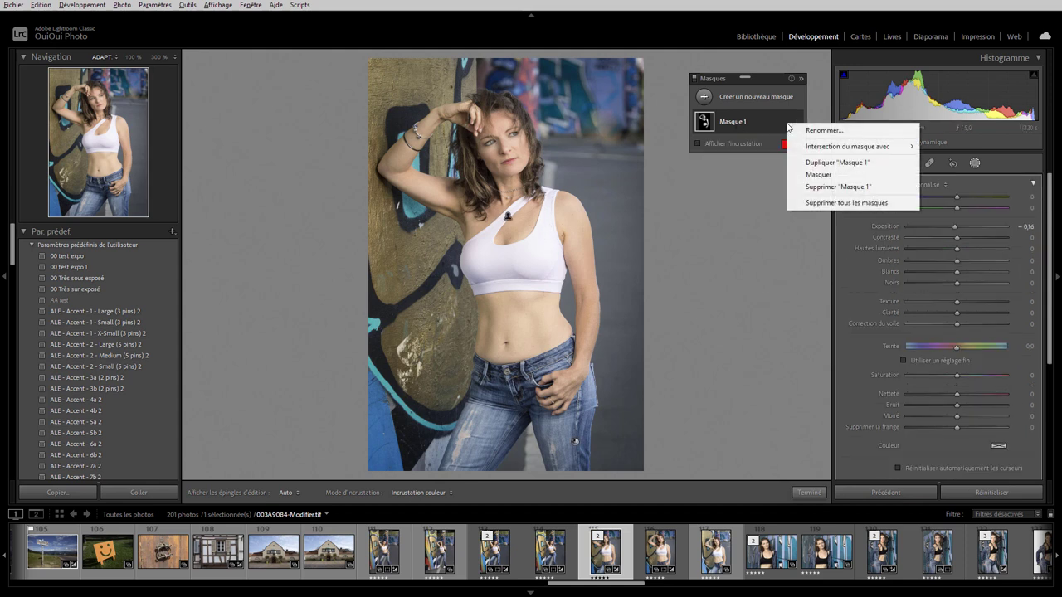
{"action": "left_click", "coordinate": [823, 188]}
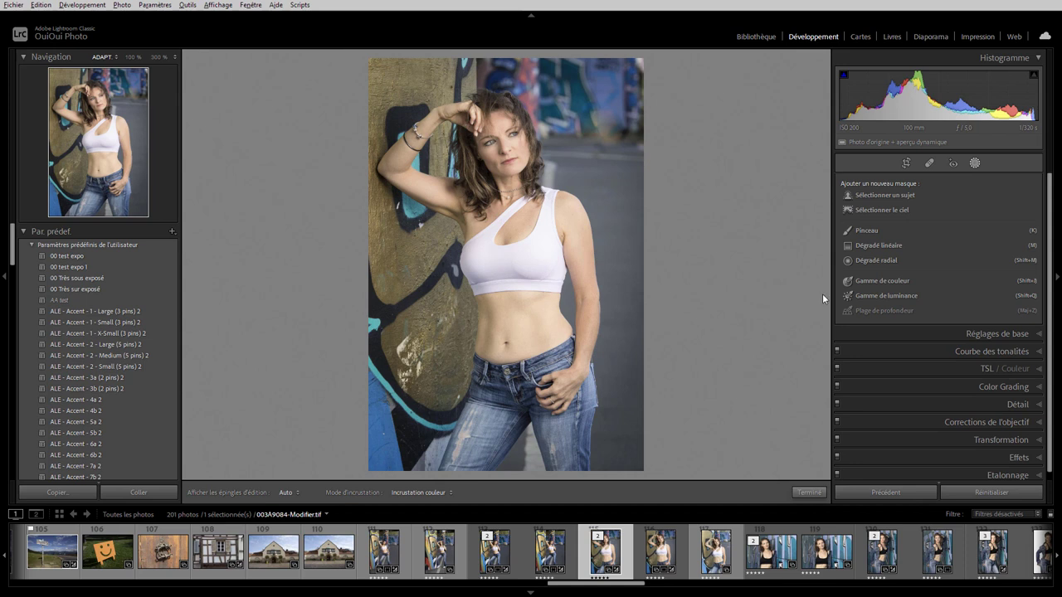
- Add a colour range mask sampled from her midriff skin, refine it to 22, and hide it
{"action": "left_click", "coordinate": [892, 281]}
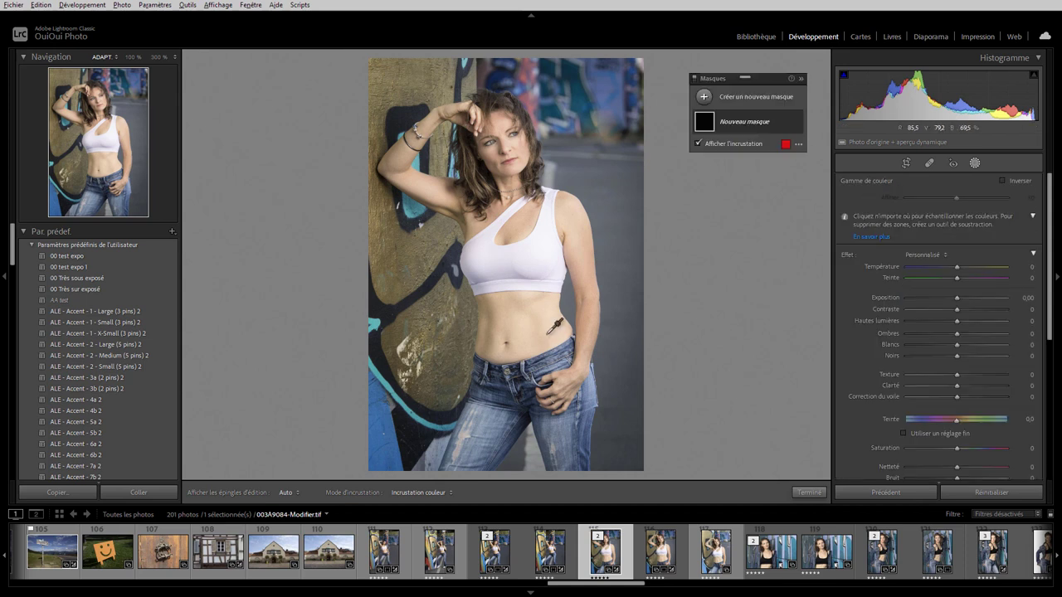
{"action": "left_click_drag", "start_coordinate": [493, 313], "coordinate": [571, 330]}
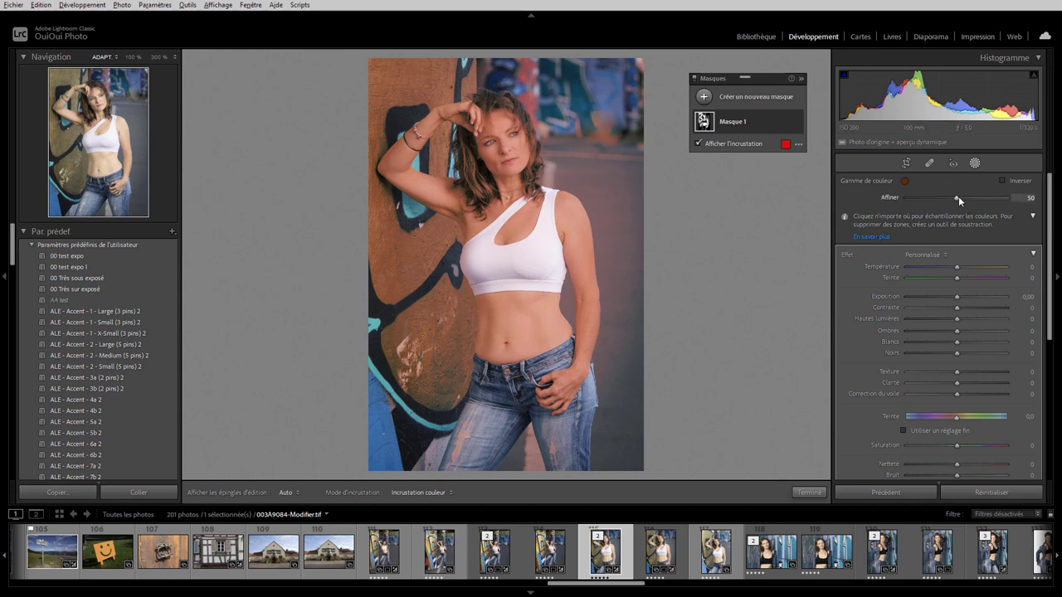
{"action": "left_click_drag", "start_coordinate": [957, 196], "coordinate": [943, 198]}
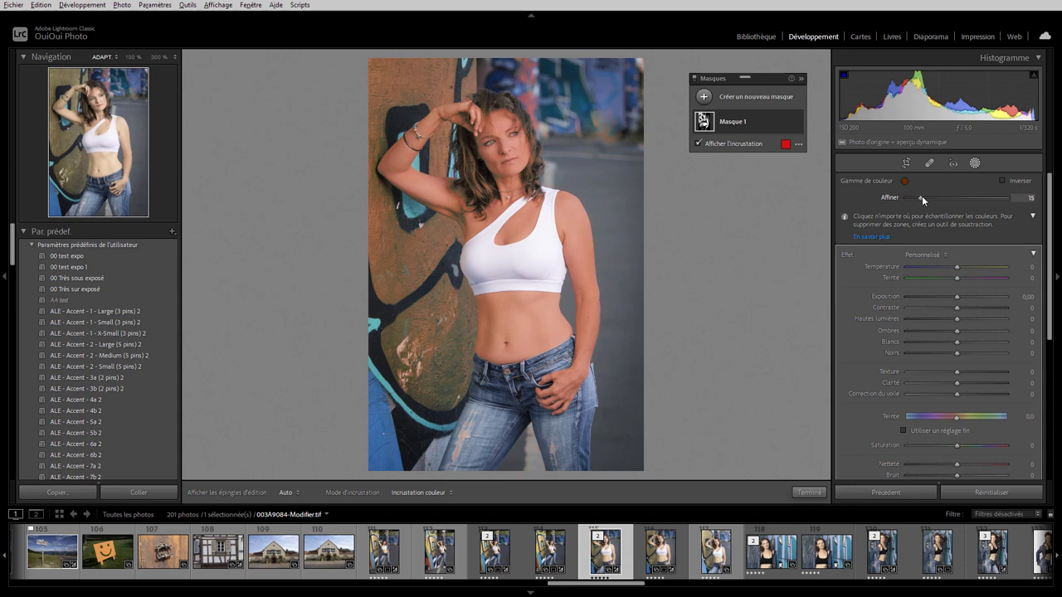
{"action": "left_click_drag", "start_coordinate": [913, 198], "coordinate": [905, 196]}
{"action": "left_click_drag", "start_coordinate": [912, 198], "coordinate": [907, 197]}
{"action": "mouse_move", "coordinate": [733, 122]}
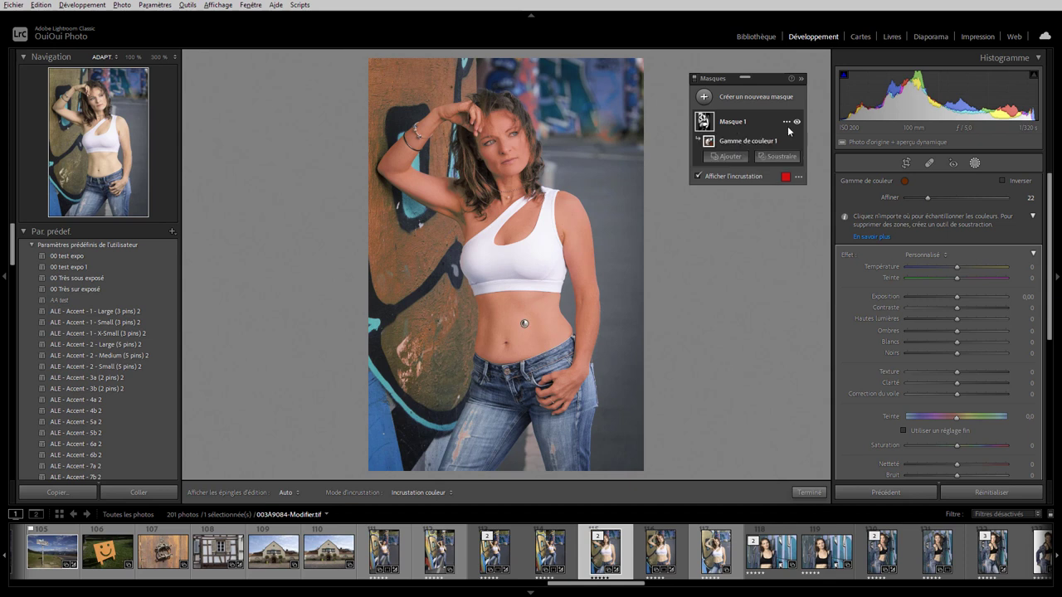
{"action": "left_click", "coordinate": [796, 122]}
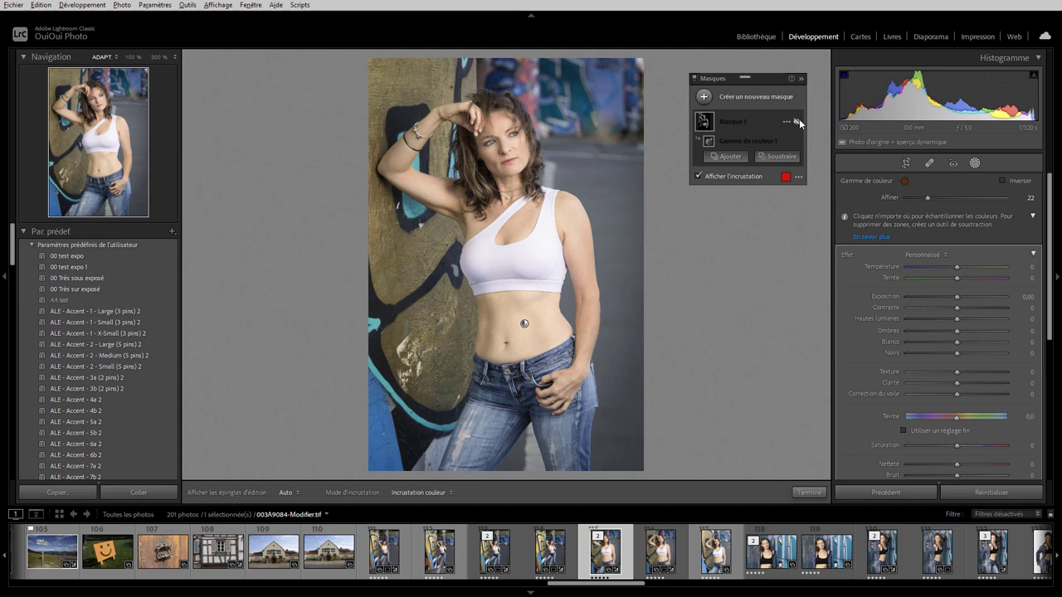
{"action": "left_click", "coordinate": [740, 97]}
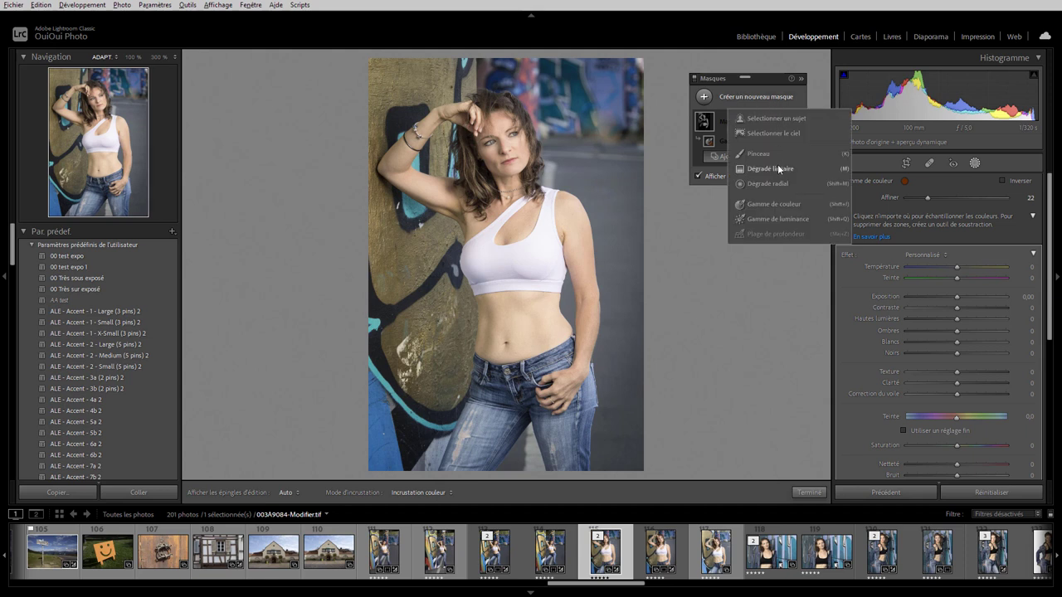
- Create a Select Subject mask and subtract a colour range sampled from her belly skin
{"action": "left_click", "coordinate": [765, 121]}
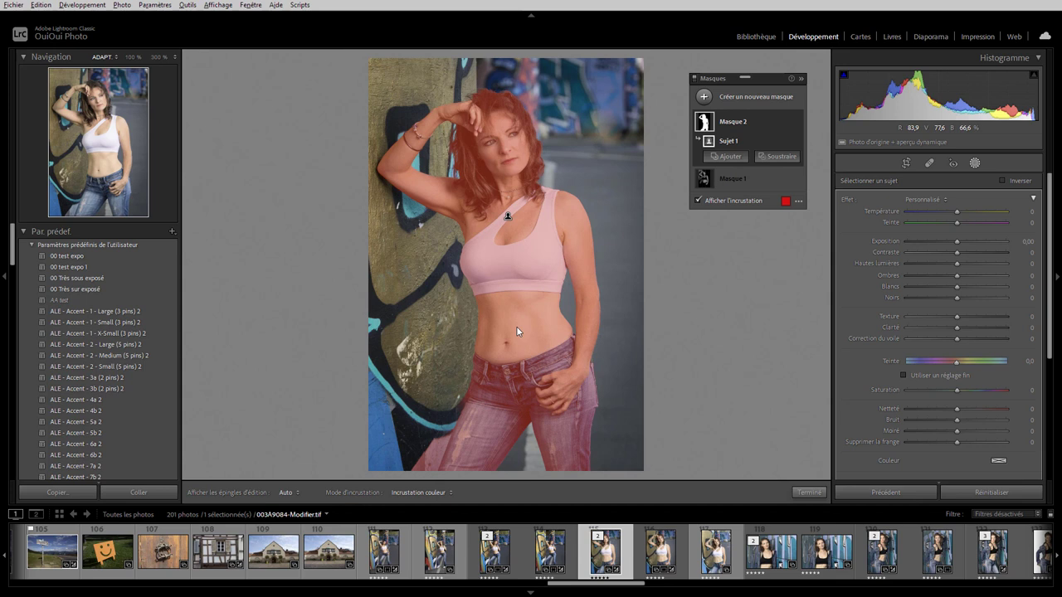
{"action": "left_click", "coordinate": [780, 156]}
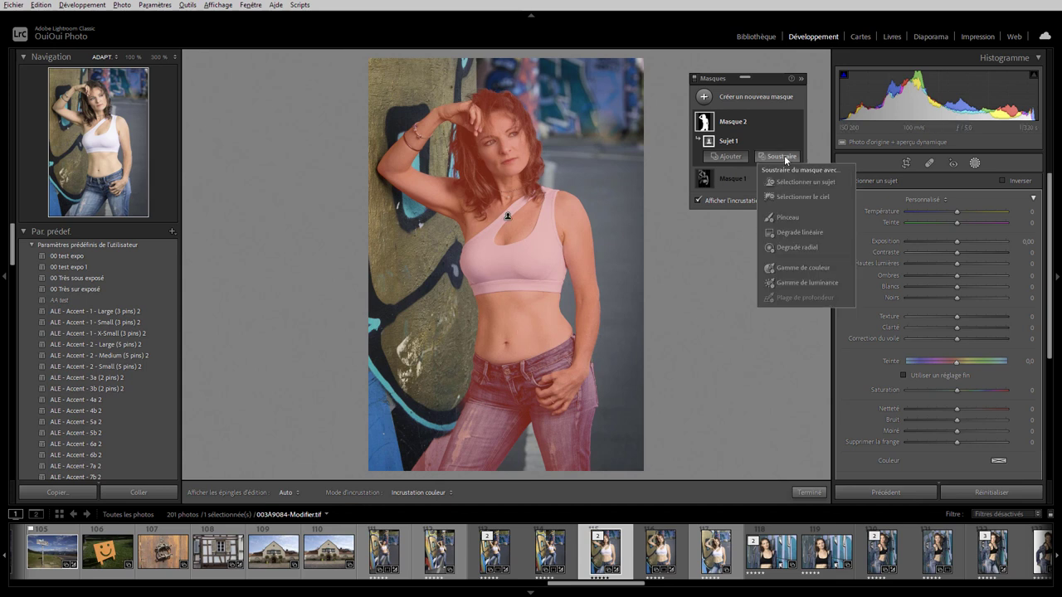
{"action": "left_click", "coordinate": [795, 267]}
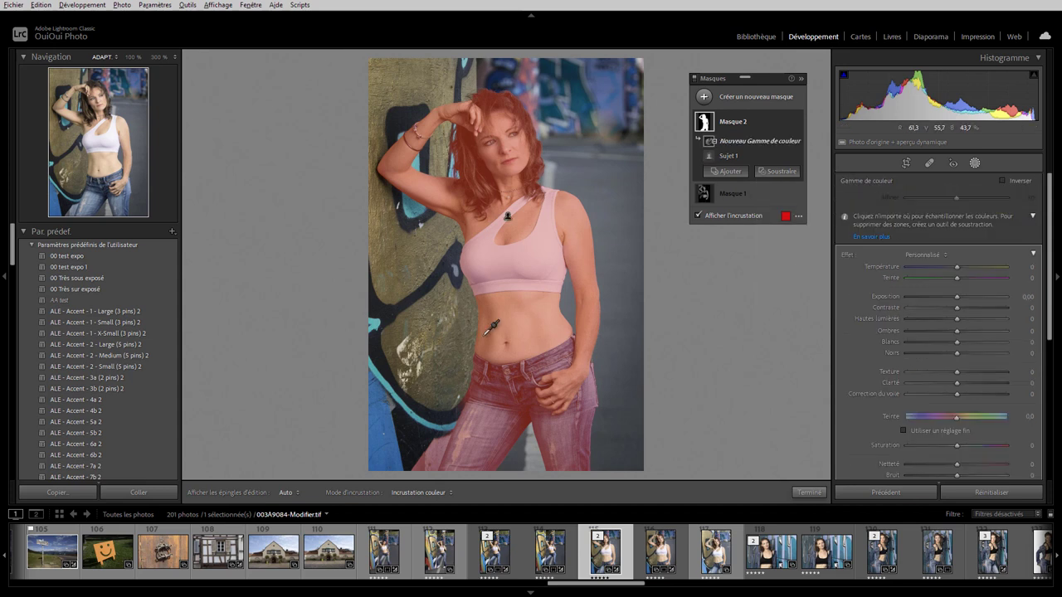
{"action": "left_click_drag", "start_coordinate": [485, 316], "coordinate": [562, 330]}
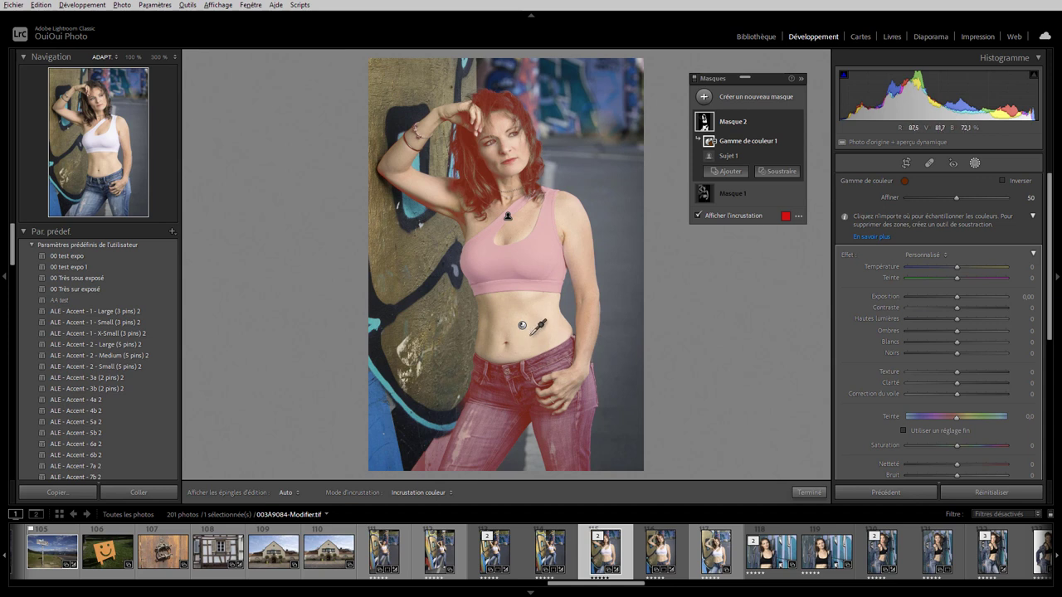
- Invert the Gamme de couleur component so only the skin is masked, and hide the overlay
{"action": "mouse_move", "coordinate": [751, 141]}
{"action": "left_click", "coordinate": [786, 141]}
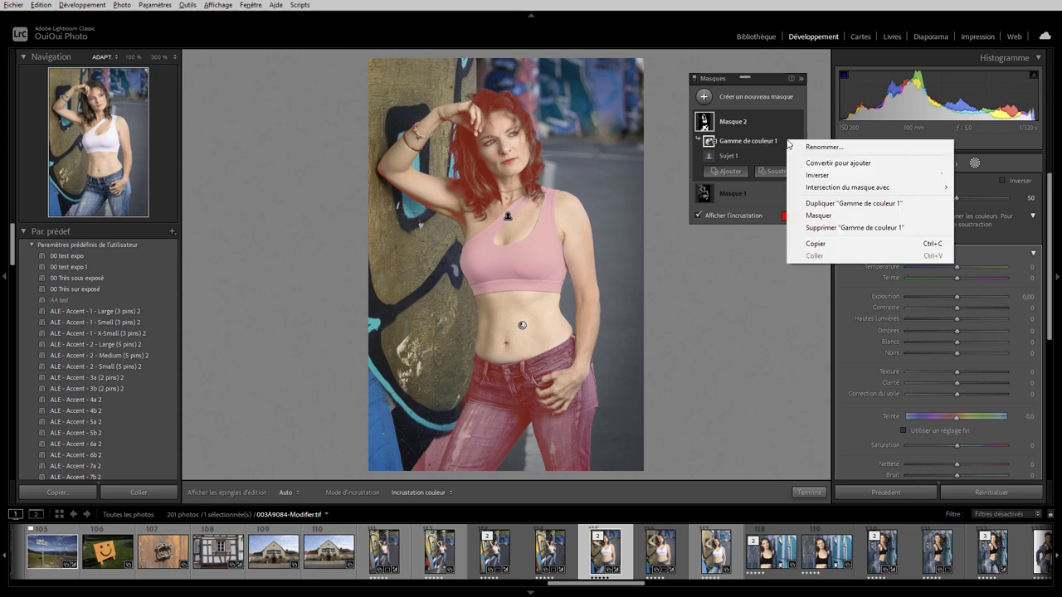
{"action": "left_click", "coordinate": [816, 176]}
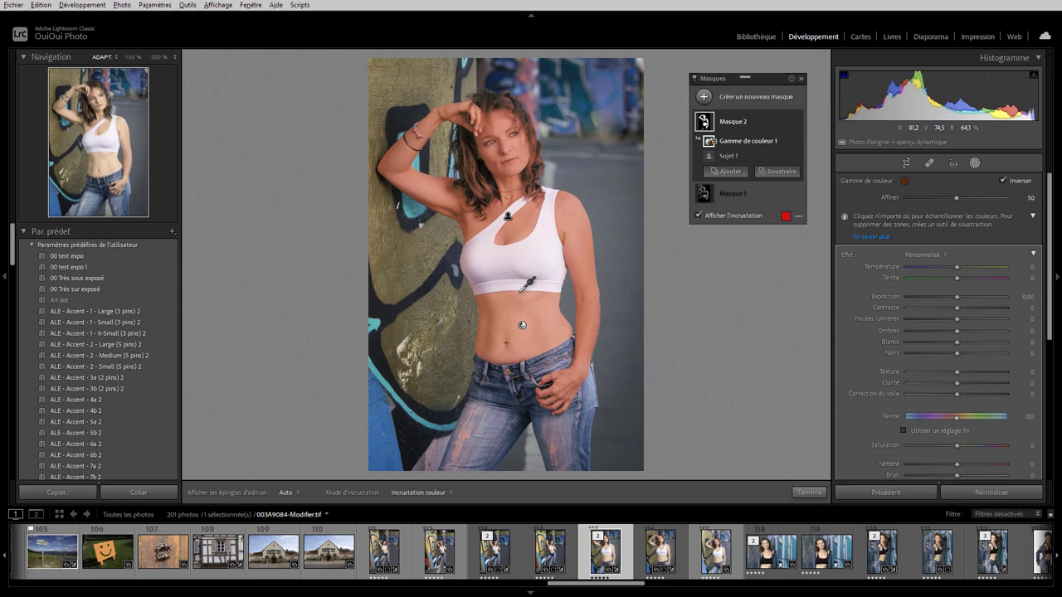
{"action": "left_click", "coordinate": [730, 216]}
- Keep Exposition at 0.00, set Teinte to 61.4 for green skin, then open house photo 110
{"action": "left_click_drag", "start_coordinate": [958, 296], "coordinate": [951, 299]}
{"action": "double_click", "coordinate": [949, 296]}
{"action": "key", "text": "o"}
{"action": "key", "text": "o"}
{"action": "mouse_move", "coordinate": [955, 419]}
{"action": "left_mouse_down"}
{"action": "mouse_move", "coordinate": [976, 416]}
{"action": "mouse_move", "coordinate": [942, 417]}
{"action": "mouse_move", "coordinate": [972, 417]}
{"action": "left_mouse_up"}
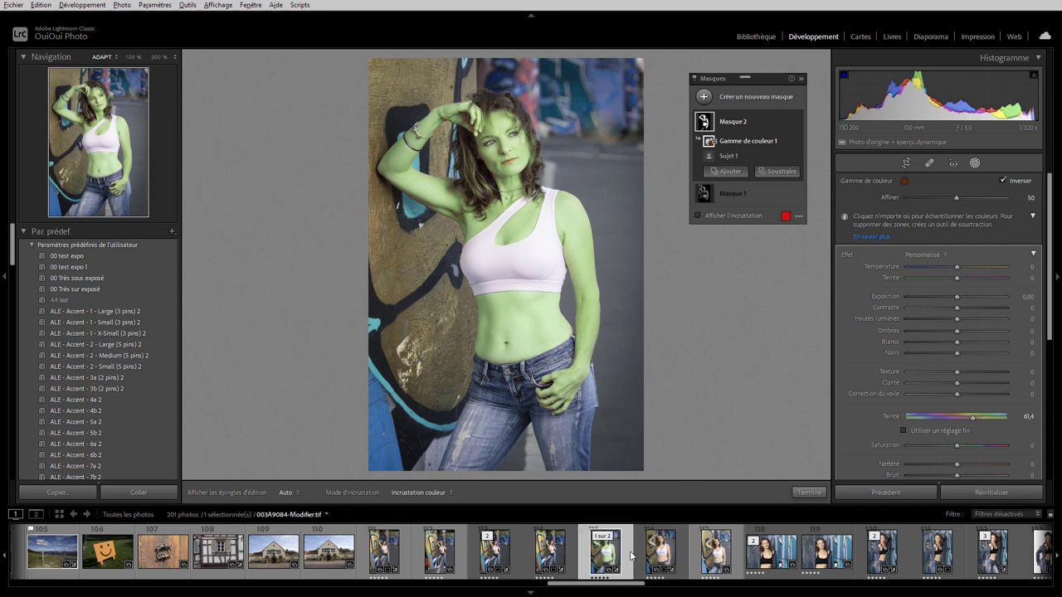
{"action": "left_click", "coordinate": [326, 552]}
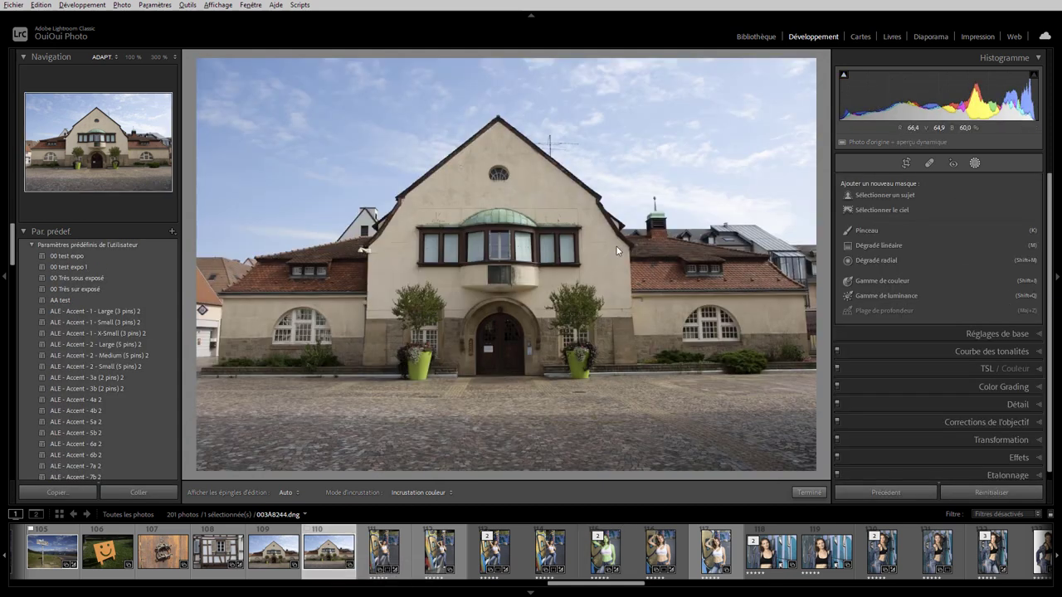
- Mask the sky with Clarity 80, Exposure -0.56, Temperature 45, then open photo 003A8243
{"action": "left_click", "coordinate": [881, 209]}
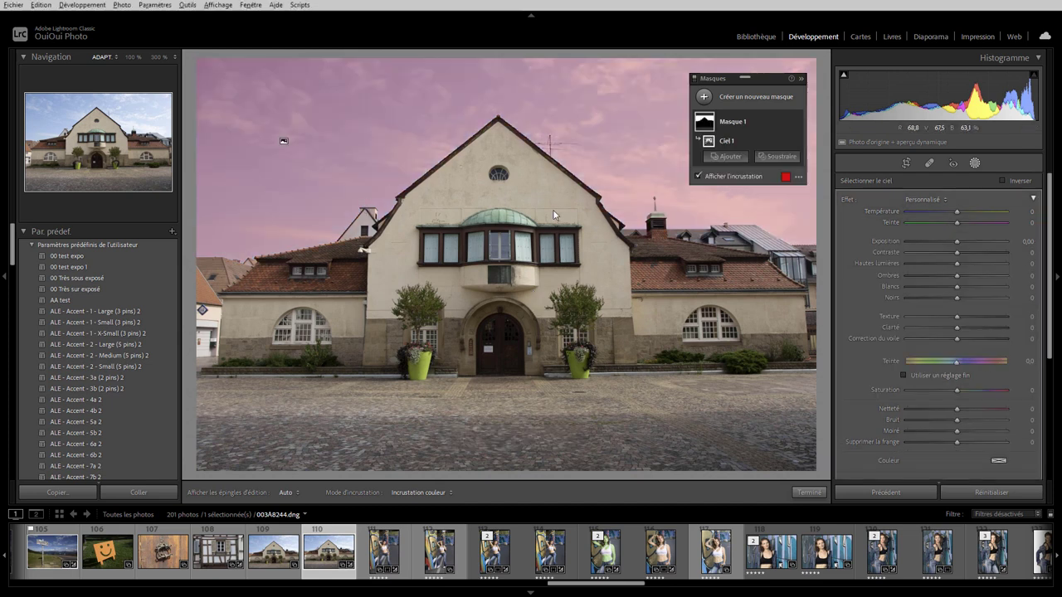
{"action": "left_click", "coordinate": [721, 176]}
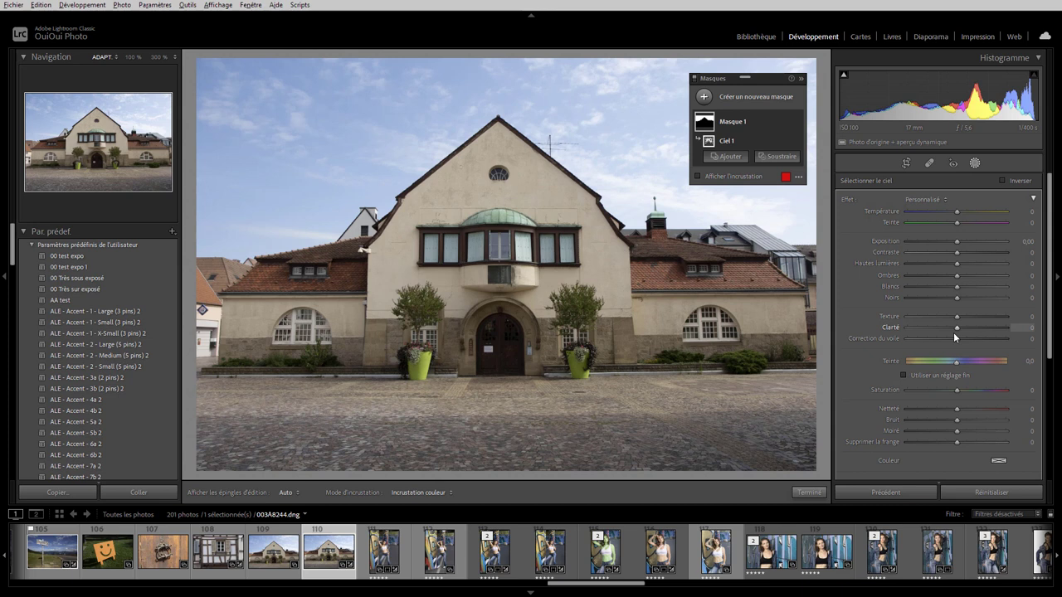
{"action": "left_click_drag", "start_coordinate": [955, 329], "coordinate": [995, 330]}
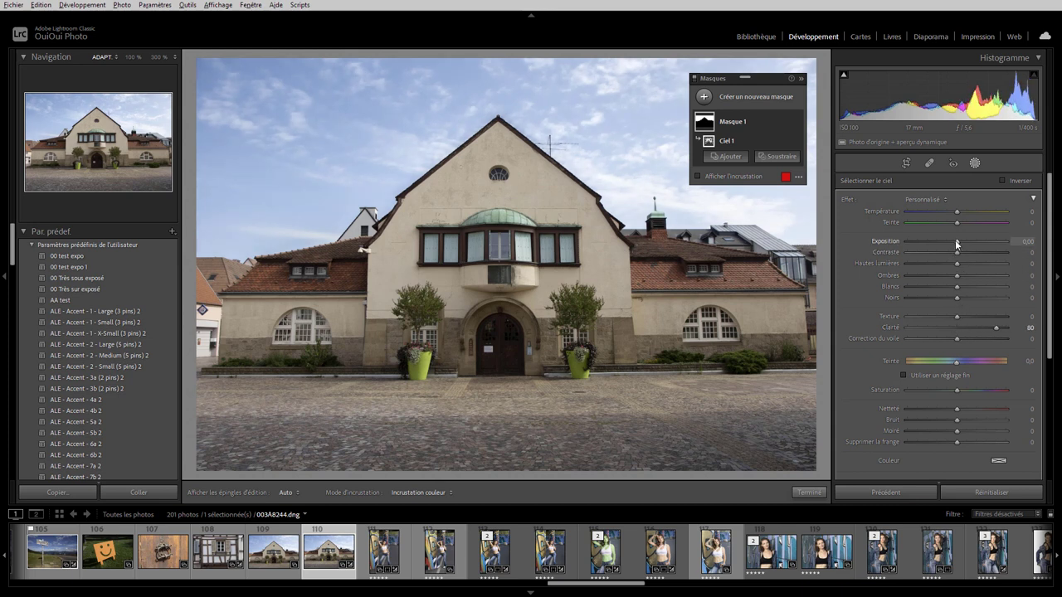
{"action": "left_click_drag", "start_coordinate": [957, 241], "coordinate": [949, 241]}
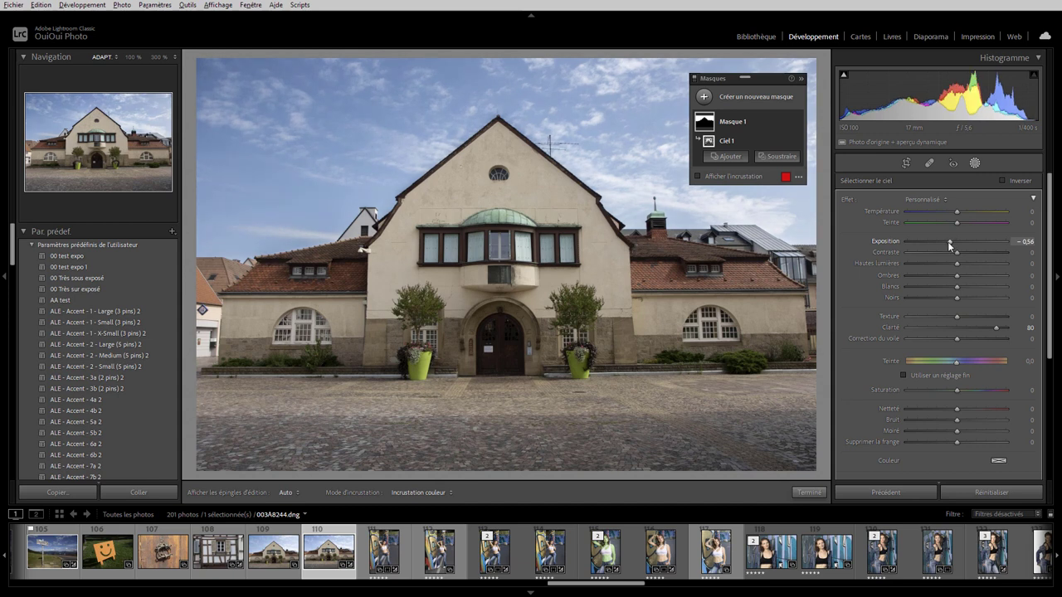
{"action": "left_click_drag", "start_coordinate": [957, 211], "coordinate": [980, 213]}
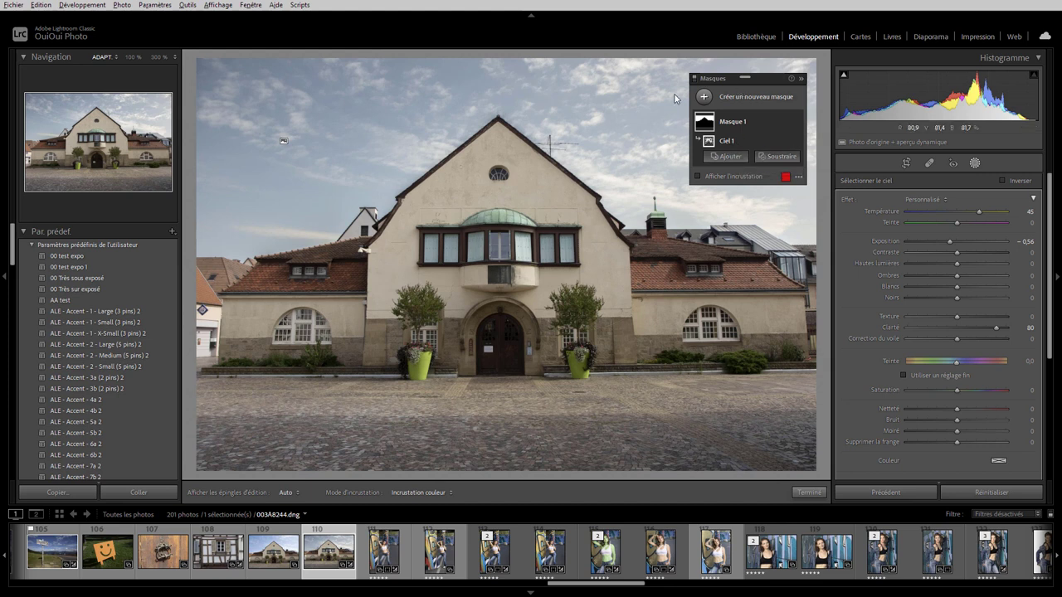
{"action": "left_click", "coordinate": [704, 98]}
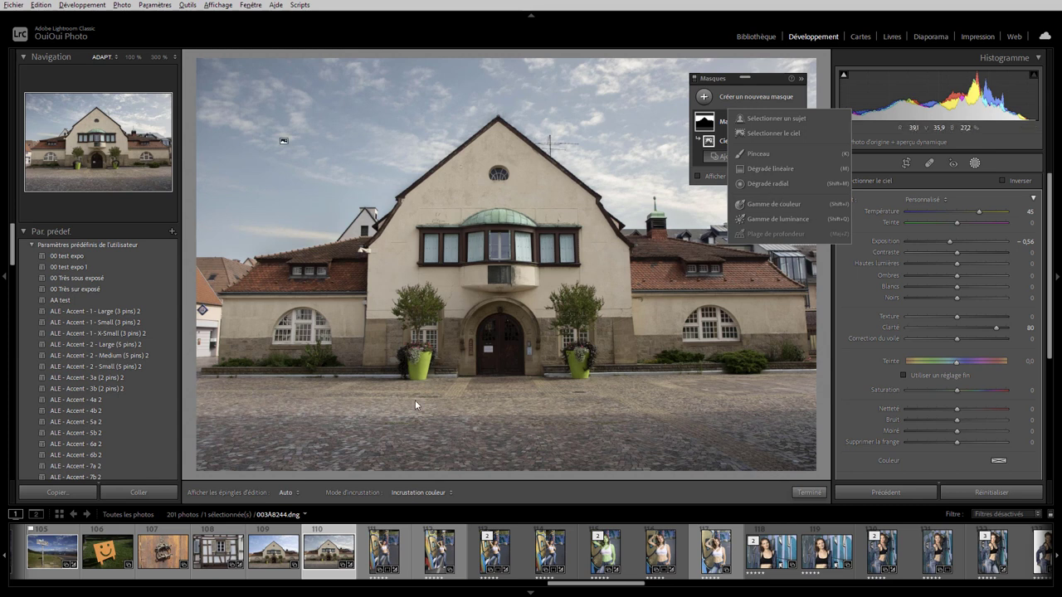
{"action": "left_click", "coordinate": [278, 551]}
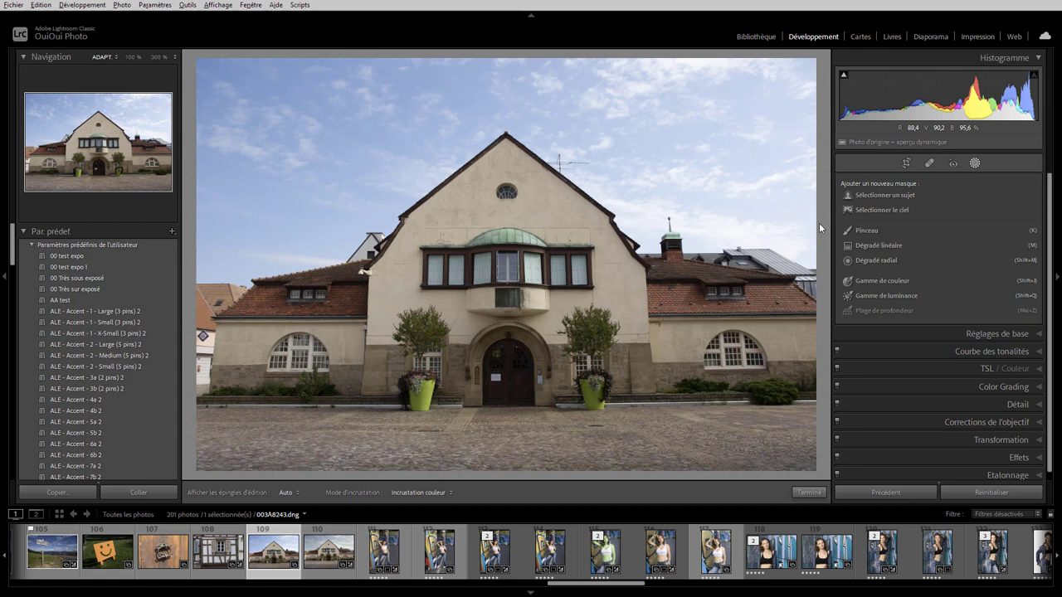
- Draw a first radial gradient over the house
{"action": "left_click", "coordinate": [887, 260]}
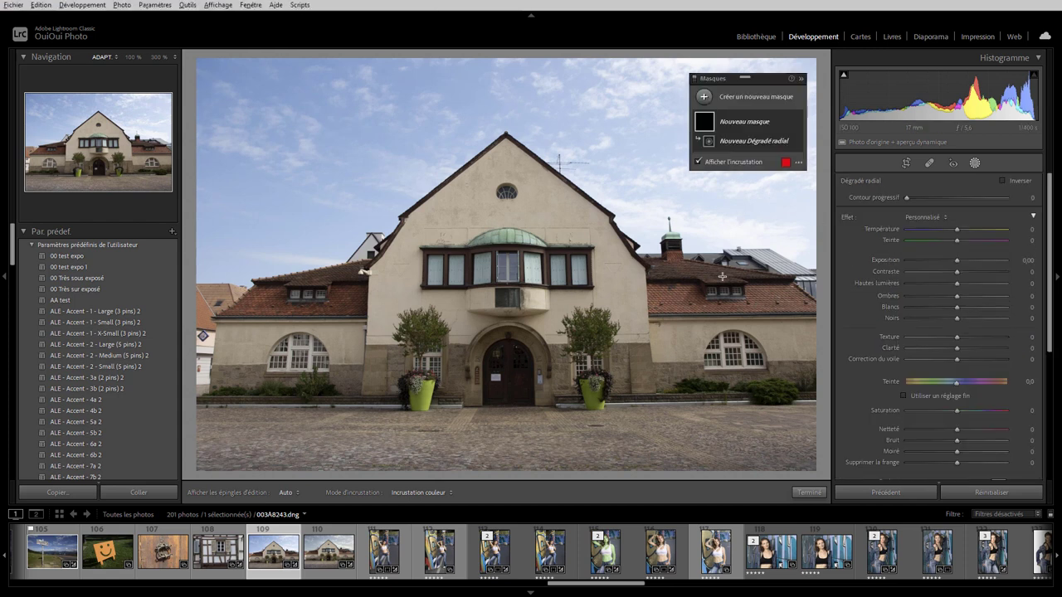
{"action": "left_click_drag", "start_coordinate": [404, 266], "coordinate": [540, 379]}
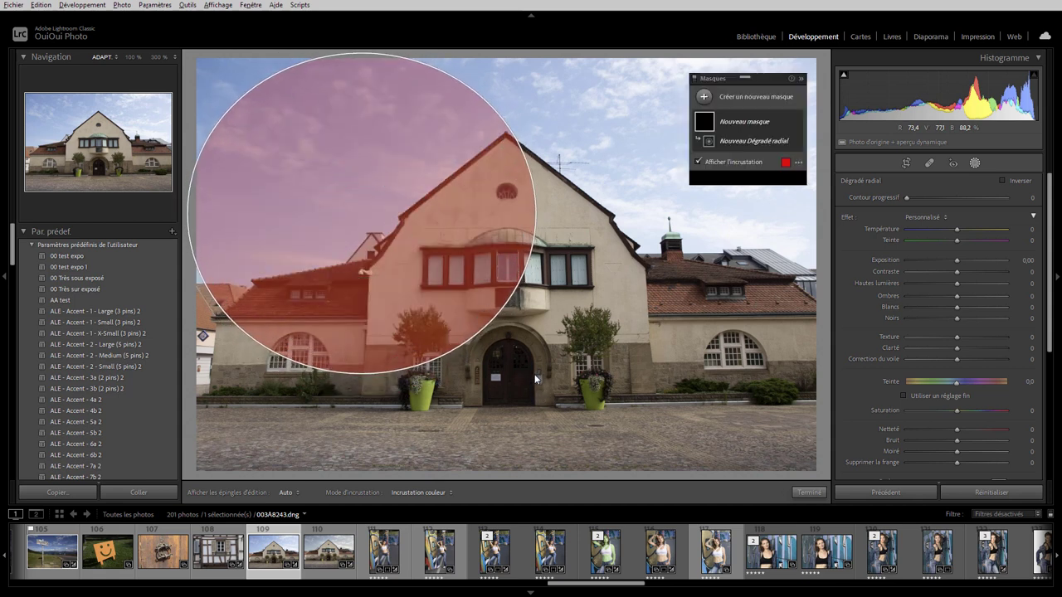
{"action": "left_click_drag", "start_coordinate": [365, 249], "coordinate": [413, 259]}
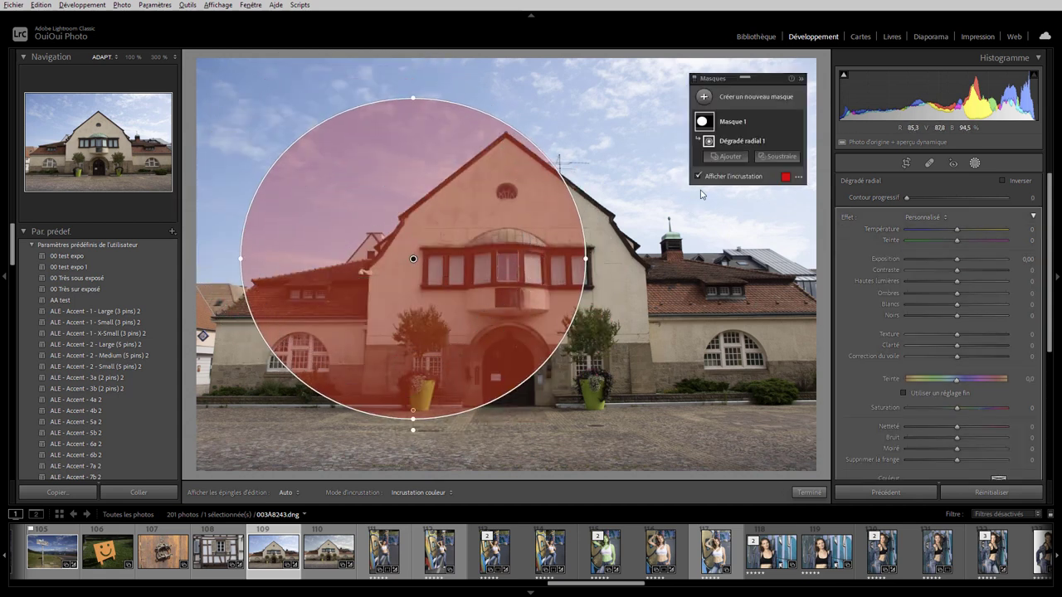
- Intersect it with a second inverted radial gradient over the building's central gable
{"action": "left_click", "coordinate": [786, 141]}
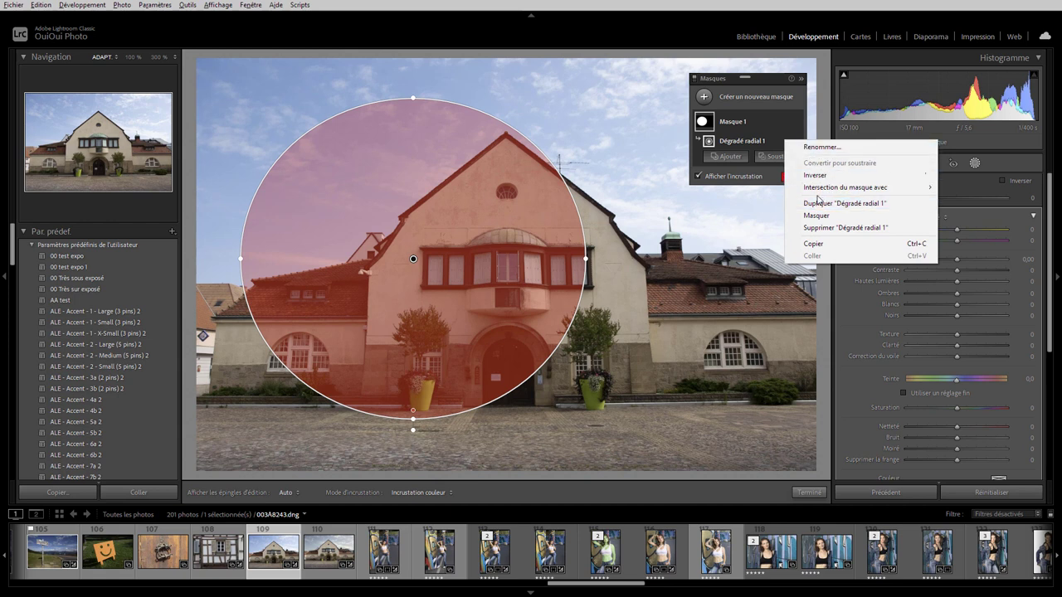
{"action": "mouse_move", "coordinate": [845, 187]}
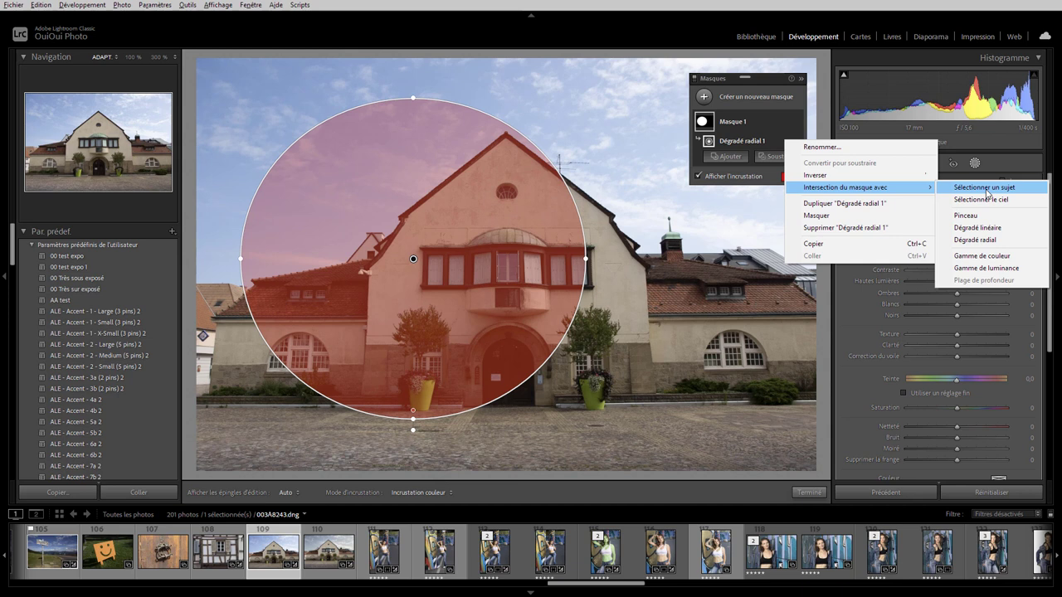
{"action": "left_click", "coordinate": [975, 240]}
{"action": "mouse_move", "coordinate": [518, 258]}
{"action": "left_mouse_down"}
{"action": "mouse_move", "coordinate": [646, 357]}
{"action": "mouse_move", "coordinate": [672, 415]}
{"action": "mouse_move", "coordinate": [700, 425]}
{"action": "mouse_move", "coordinate": [639, 433]}
{"action": "mouse_move", "coordinate": [693, 432]}
{"action": "left_mouse_up"}
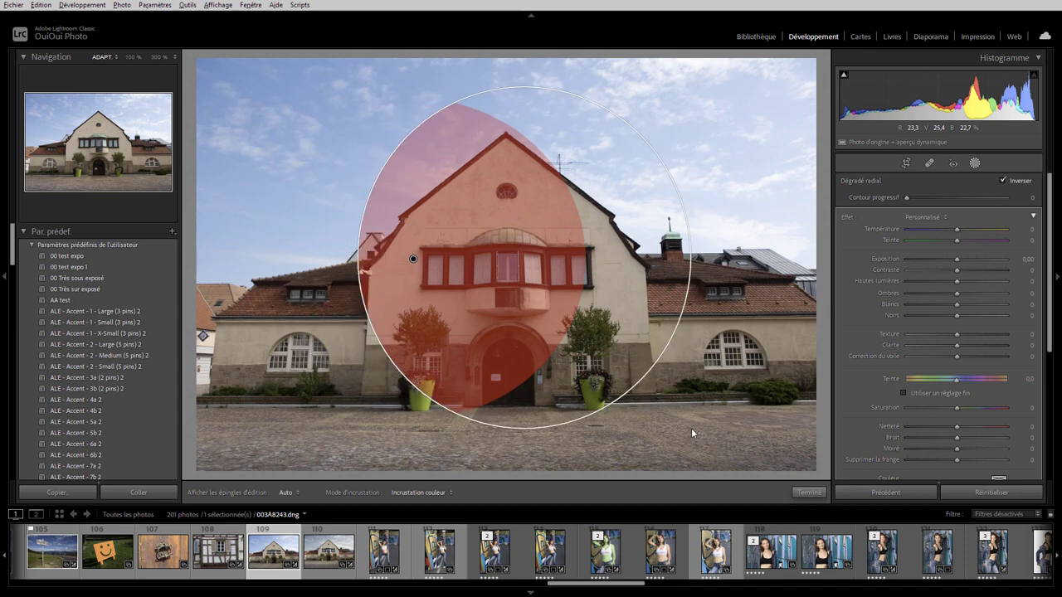
{"action": "mouse_move", "coordinate": [626, 318]}
{"action": "left_mouse_down"}
{"action": "mouse_move", "coordinate": [727, 327]}
{"action": "mouse_move", "coordinate": [699, 324]}
{"action": "left_mouse_up"}
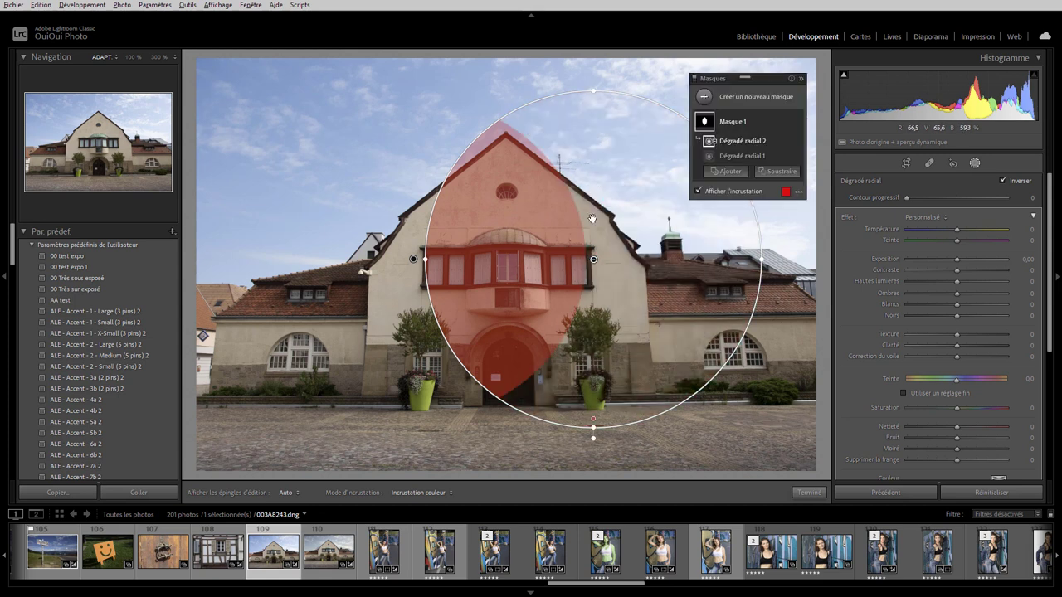
- Feather Dégradé radial 2 to a Contour progressif of about 47
{"action": "left_click_drag", "start_coordinate": [599, 406], "coordinate": [602, 356]}
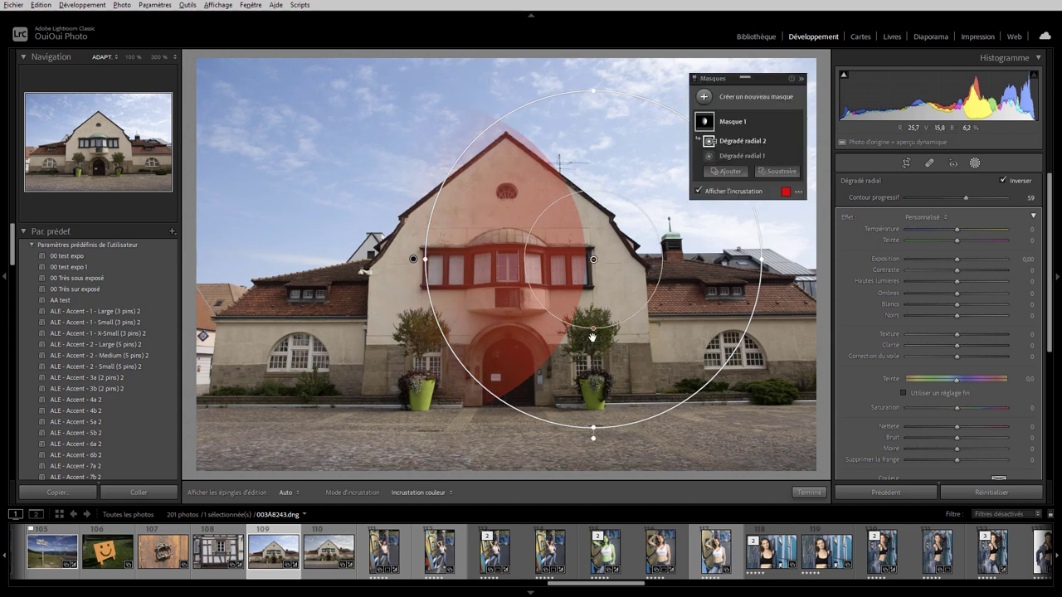
{"action": "mouse_move", "coordinate": [592, 336]}
{"action": "left_mouse_down"}
{"action": "mouse_move", "coordinate": [598, 378]}
{"action": "mouse_move", "coordinate": [594, 349]}
{"action": "left_mouse_up"}
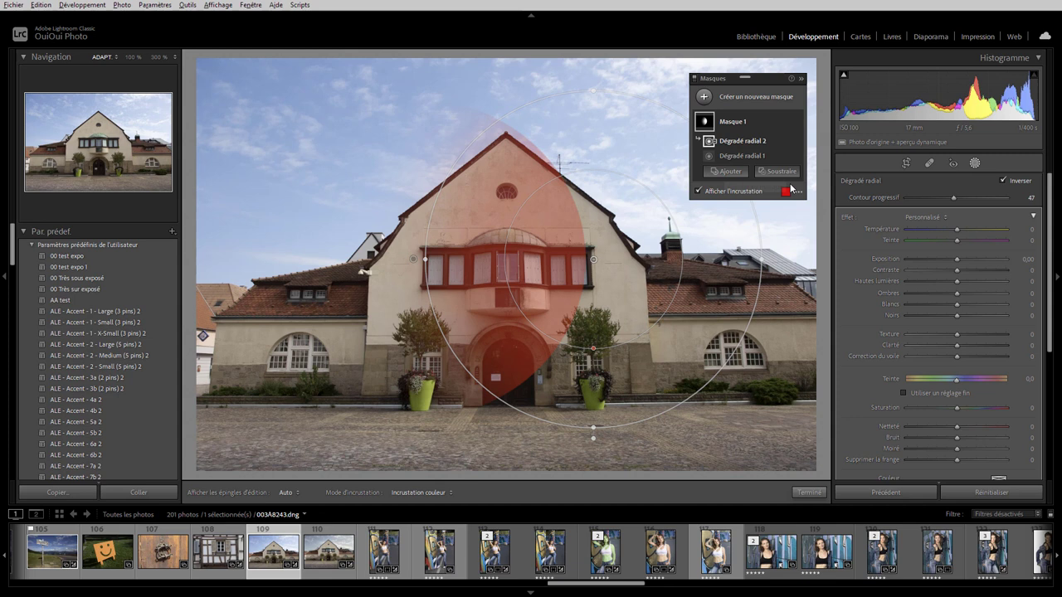
{"action": "left_click", "coordinate": [706, 97]}
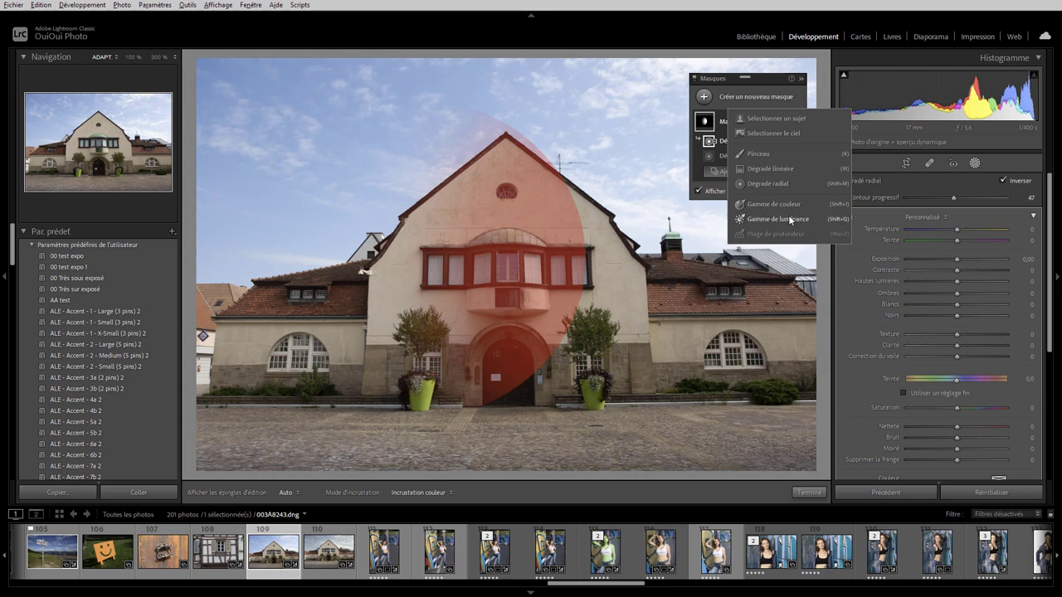
{"action": "mouse_move", "coordinate": [580, 332]}
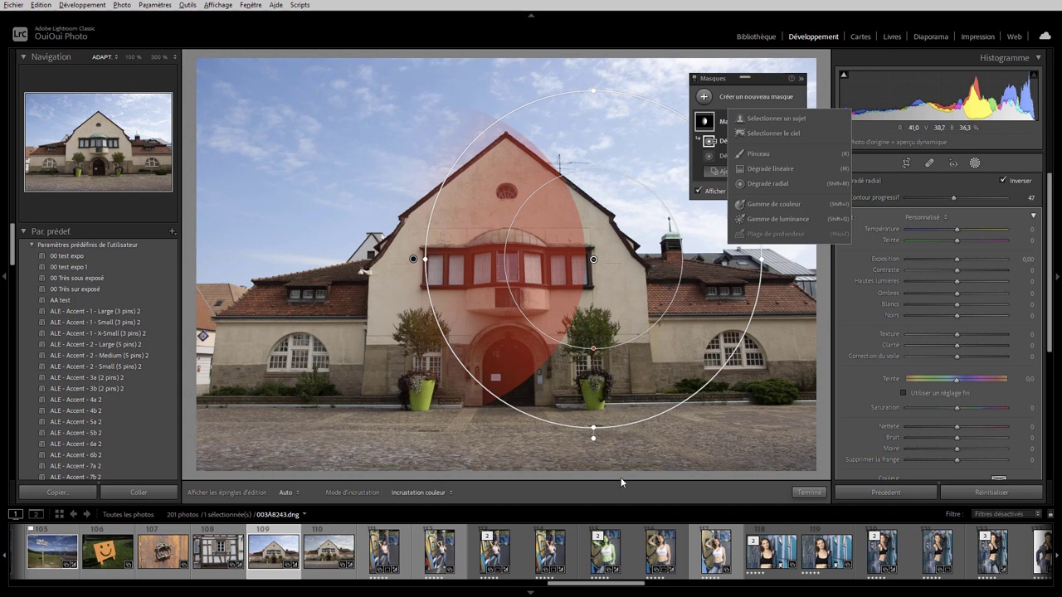
{"action": "mouse_move", "coordinate": [610, 588]}
{"action": "left_mouse_down"}
{"action": "mouse_move", "coordinate": [795, 590]}
{"action": "mouse_move", "coordinate": [636, 588]}
{"action": "left_mouse_up"}
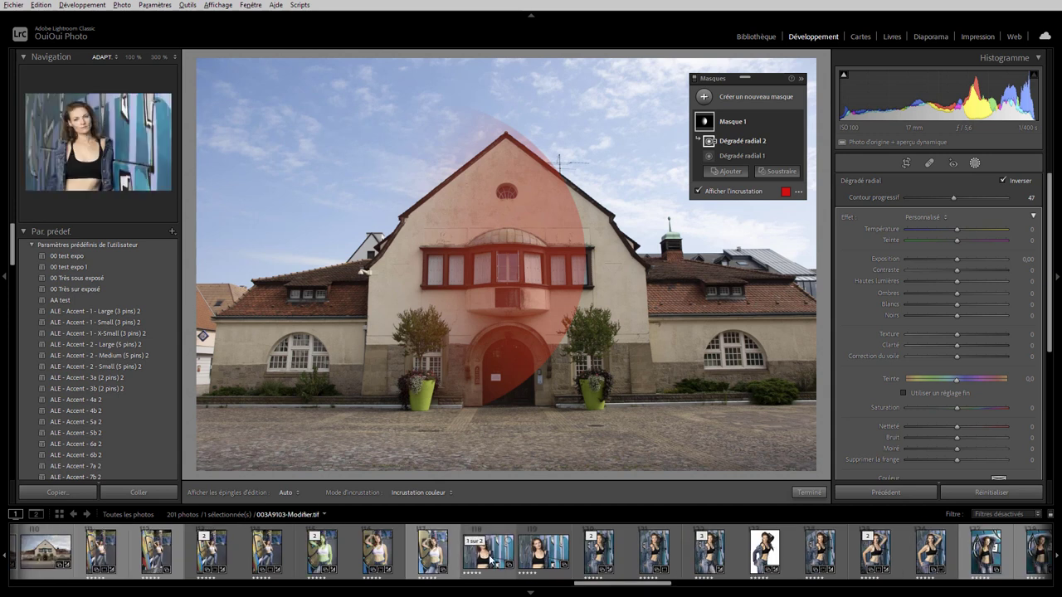
- Open the woman's portrait and draw a radial gradient over her face with feather 20
{"action": "left_click", "coordinate": [491, 556]}
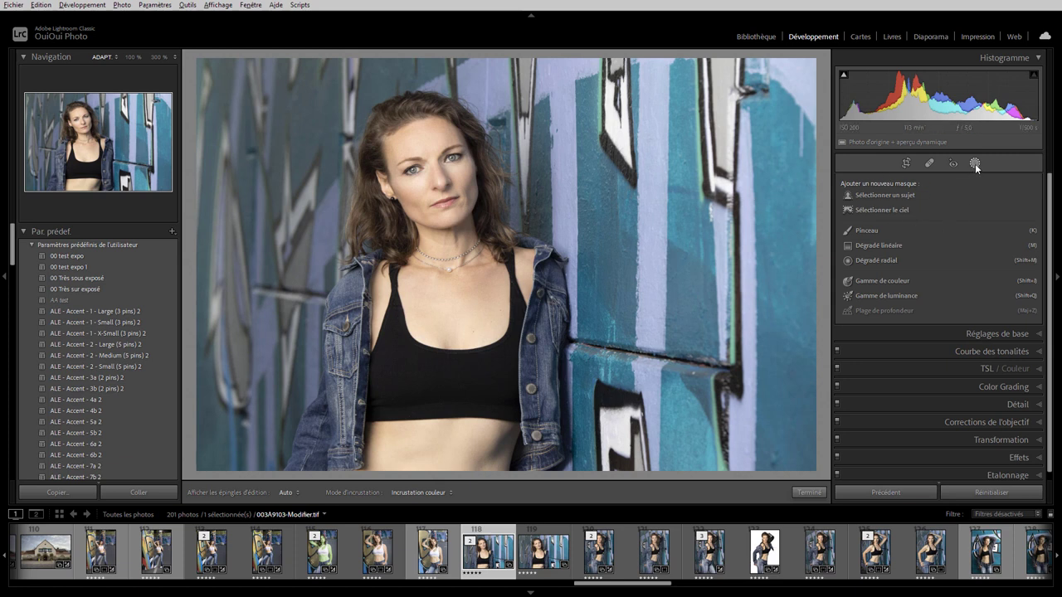
{"action": "left_click", "coordinate": [897, 258]}
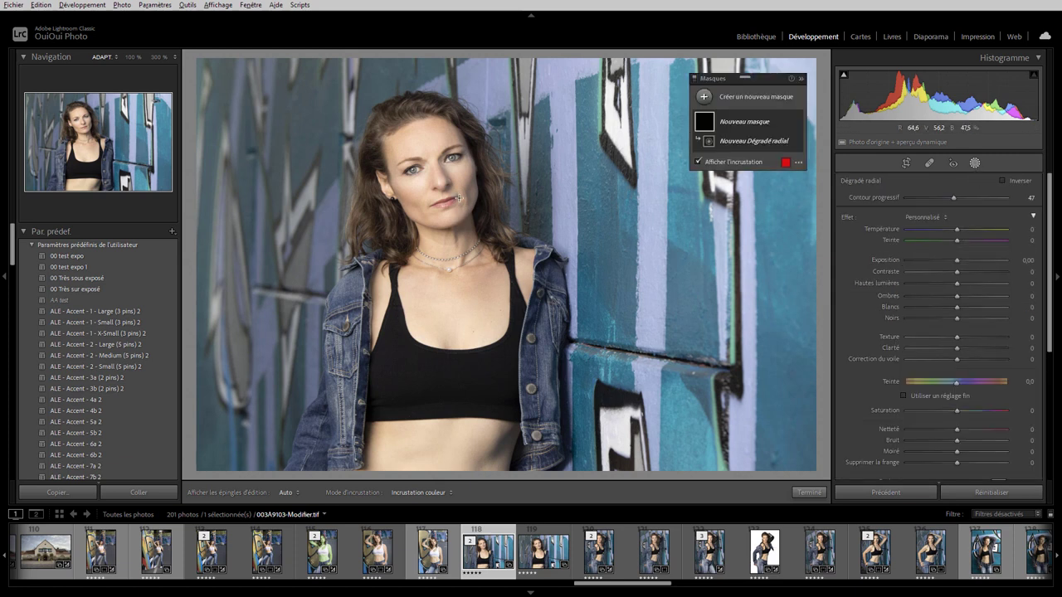
{"action": "mouse_move", "coordinate": [433, 178]}
{"action": "left_mouse_down"}
{"action": "mouse_move", "coordinate": [532, 292]}
{"action": "mouse_move", "coordinate": [524, 275]}
{"action": "left_mouse_up"}
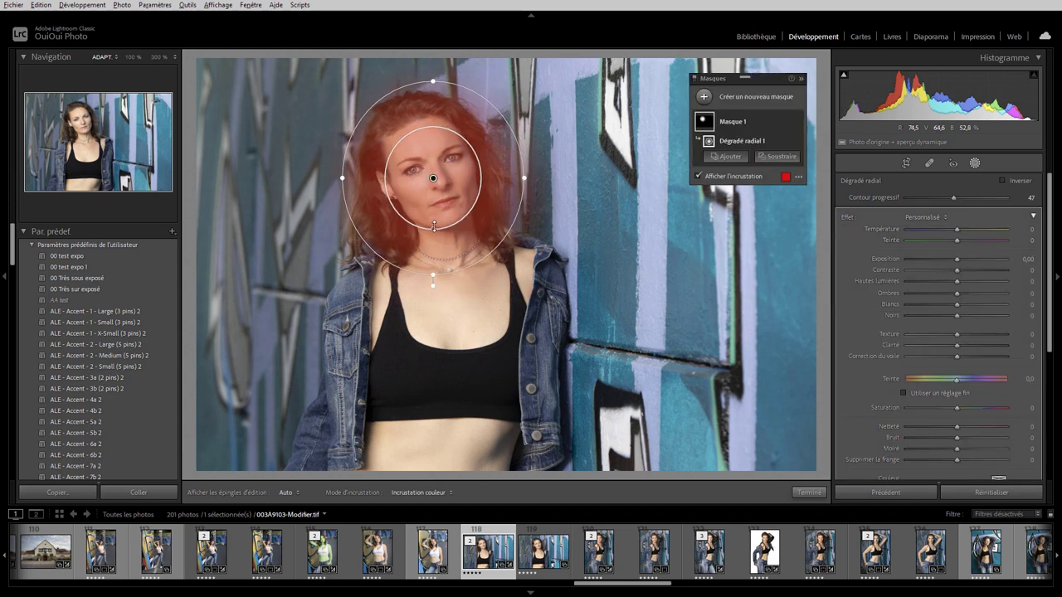
{"action": "left_click_drag", "start_coordinate": [433, 225], "coordinate": [434, 255]}
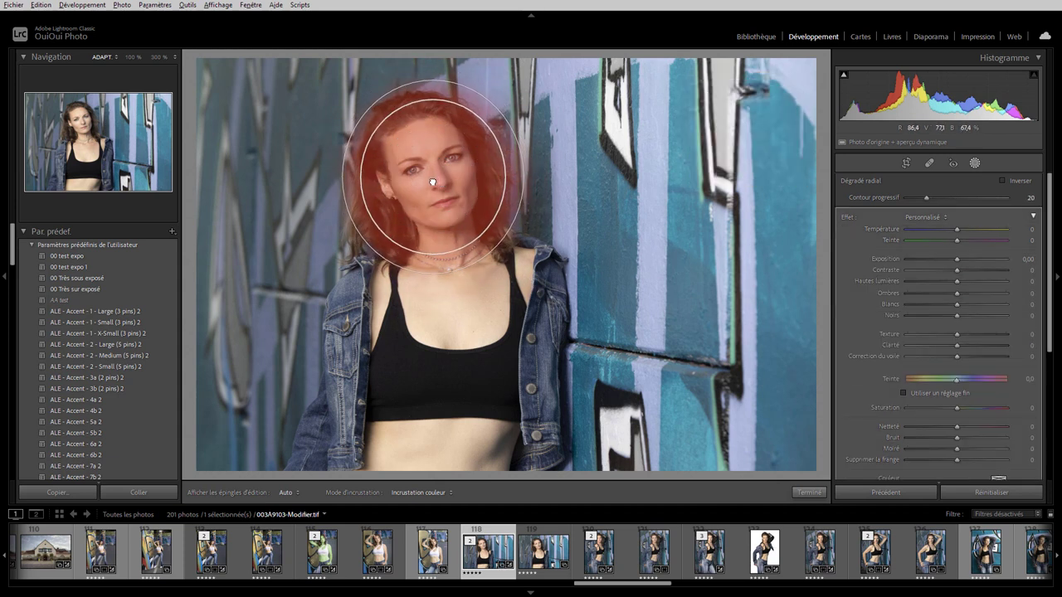
{"action": "left_click_drag", "start_coordinate": [432, 182], "coordinate": [431, 173]}
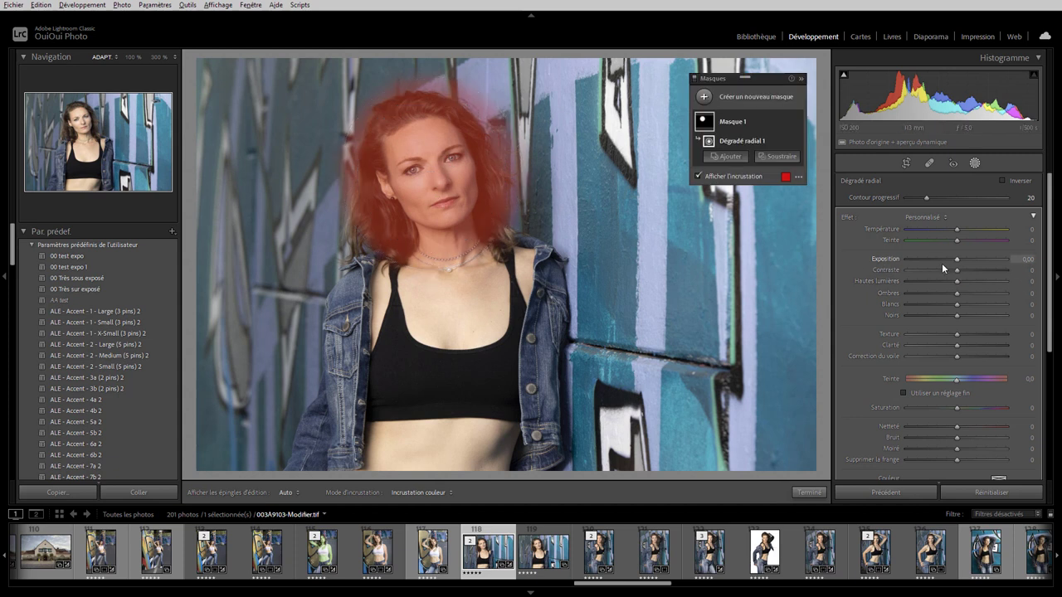
- Raise Exposition inside the face gradient to 0.92, then delete the gradient
{"action": "left_click", "coordinate": [747, 179]}
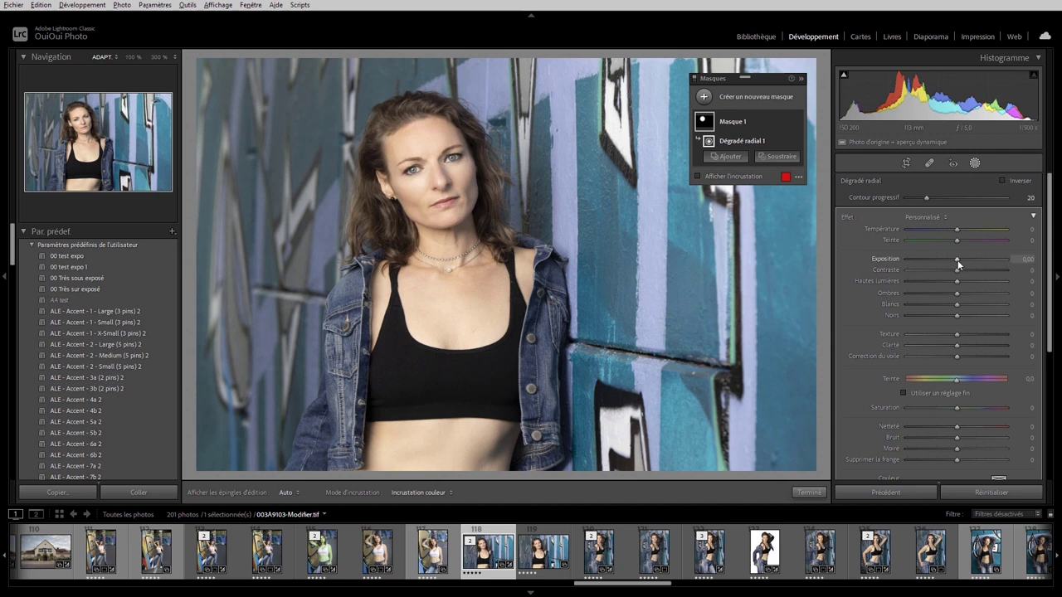
{"action": "mouse_move", "coordinate": [959, 258]}
{"action": "left_mouse_down"}
{"action": "mouse_move", "coordinate": [992, 261]}
{"action": "mouse_move", "coordinate": [968, 260]}
{"action": "left_mouse_up"}
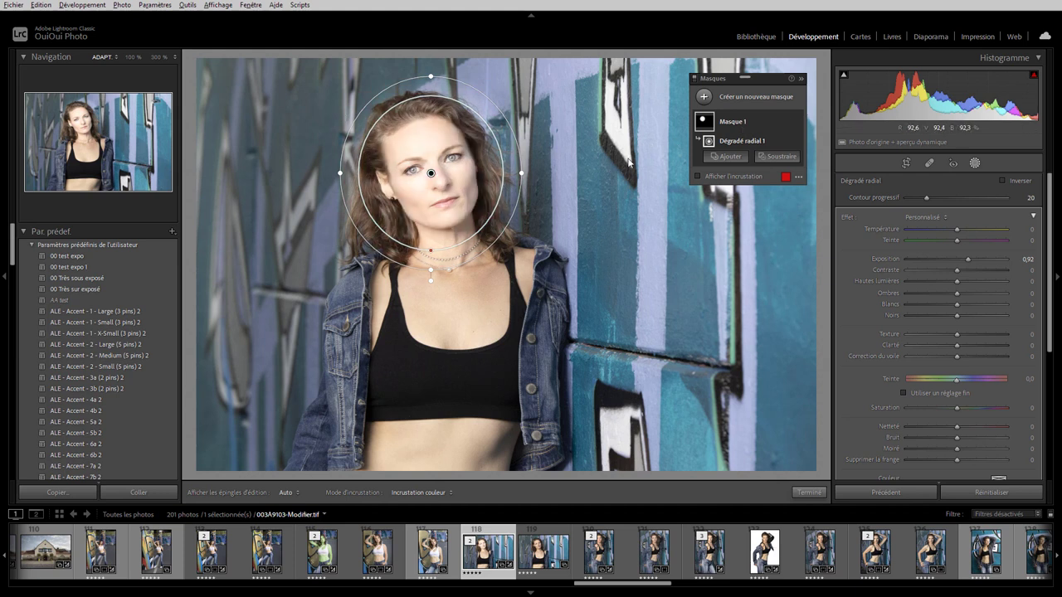
{"action": "key", "text": "Delete"}
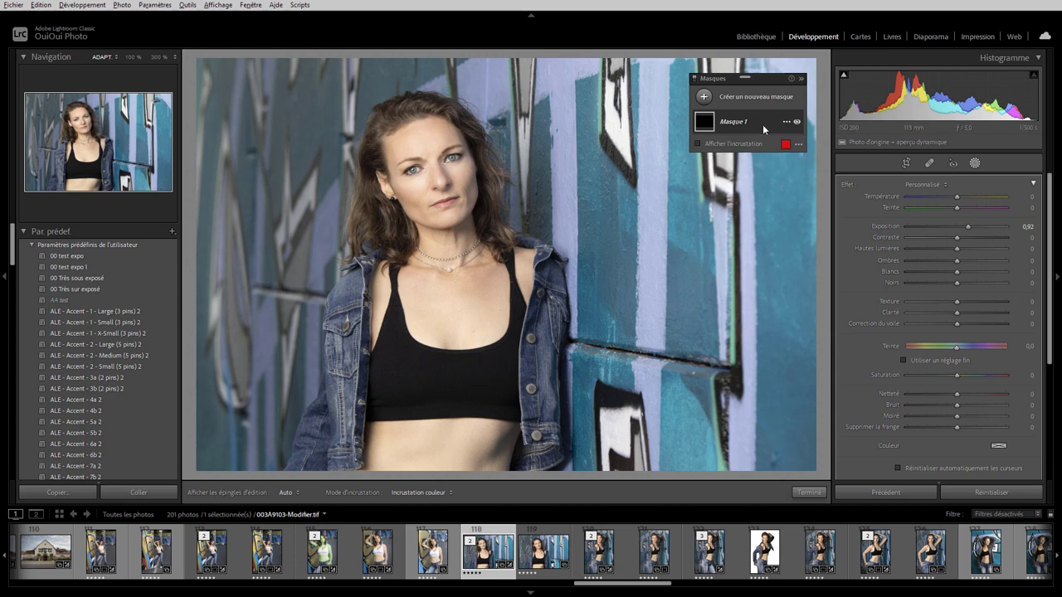
- Delete the old Masque 1 and create a new Sélectionner un sujet mask, bringing up Sujet 1's options
{"action": "left_click", "coordinate": [787, 123]}
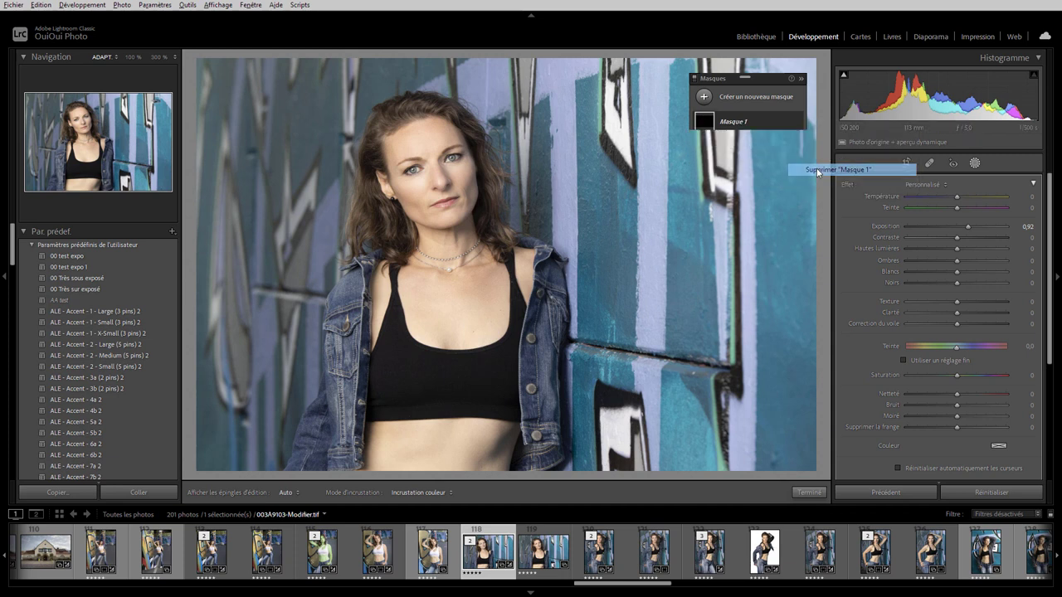
{"action": "left_click", "coordinate": [817, 168]}
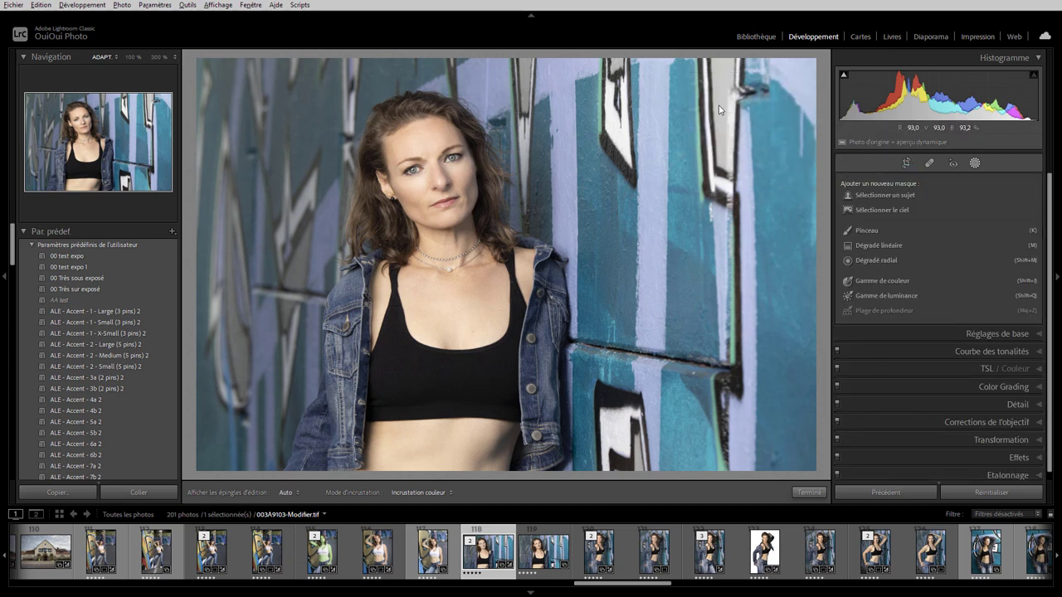
{"action": "left_click", "coordinate": [867, 195]}
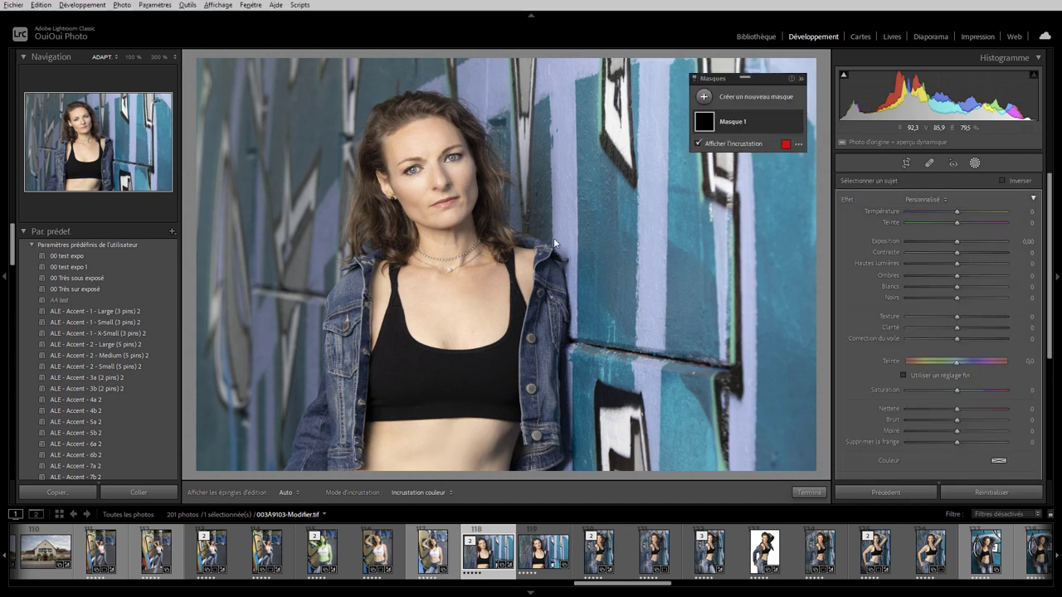
{"action": "mouse_move", "coordinate": [743, 122]}
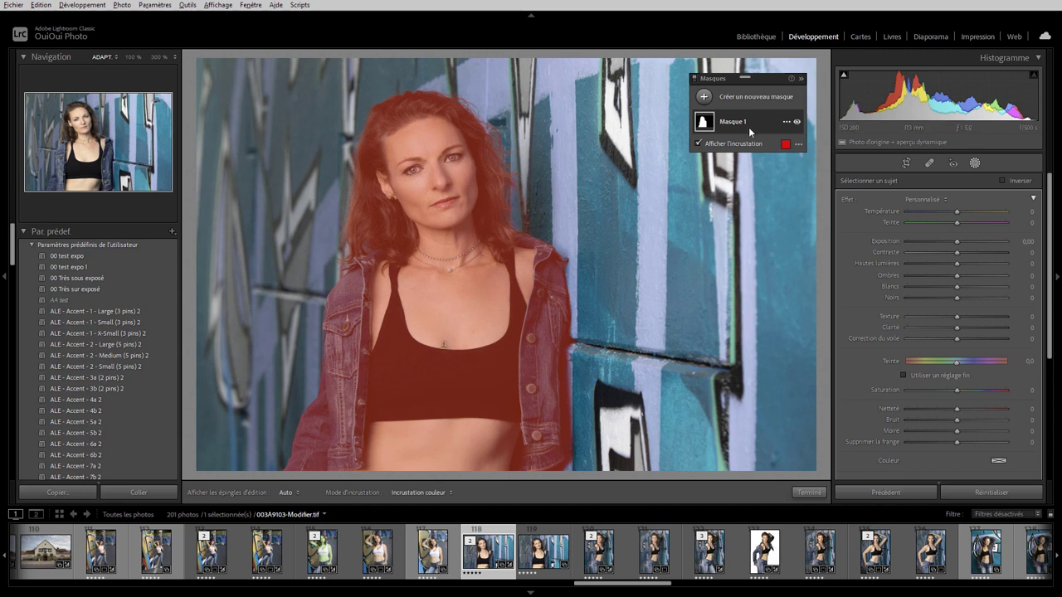
{"action": "left_click", "coordinate": [773, 122]}
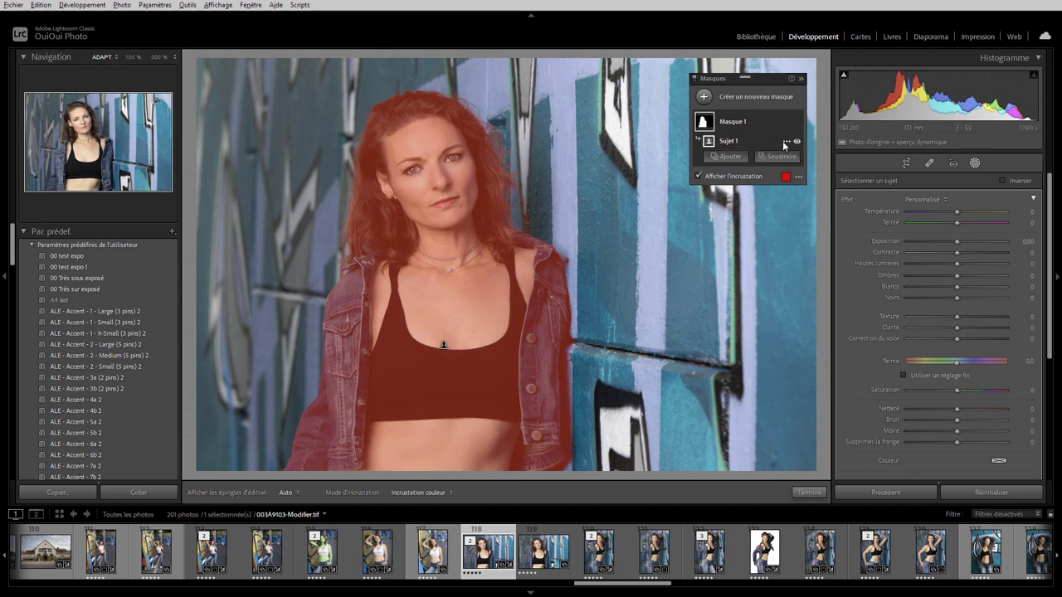
{"action": "right_click", "coordinate": [785, 145]}
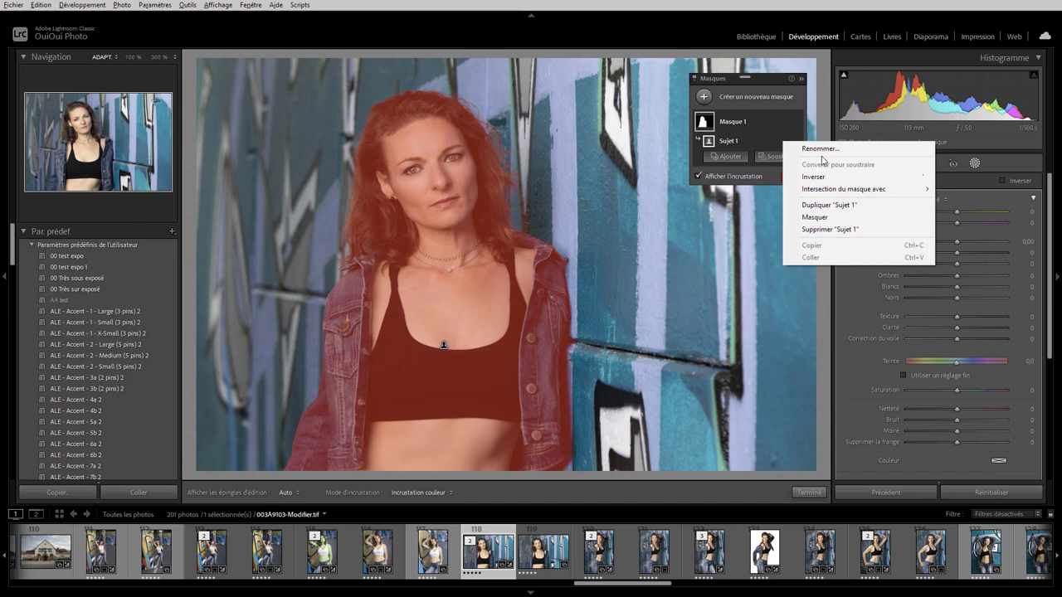
{"action": "mouse_move", "coordinate": [843, 190]}
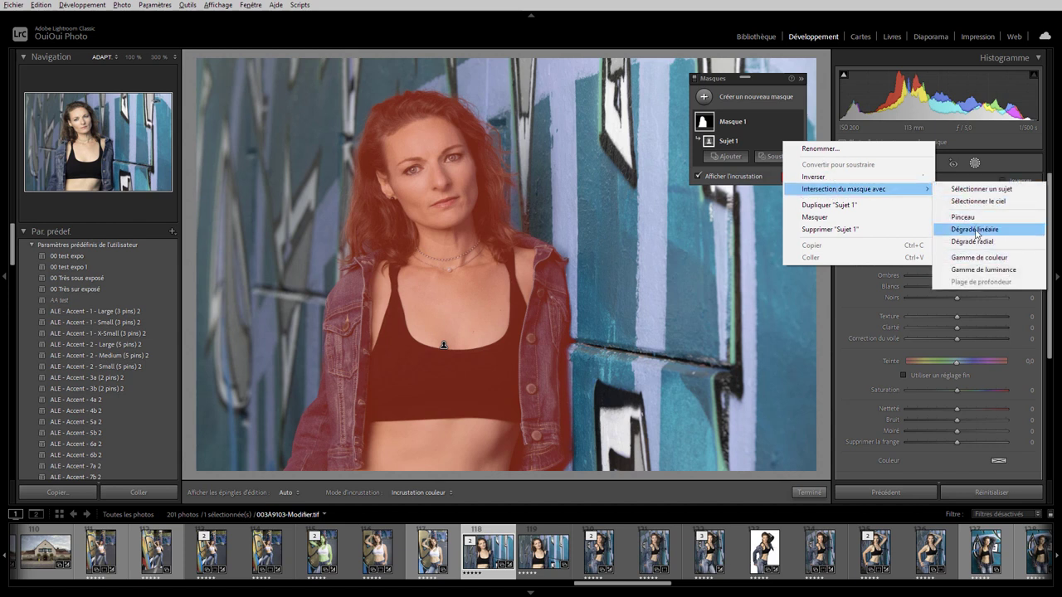
- Intersect Sujet 1 with a Dégradé radial ellipse centred on the woman's face, limiting the mask to her head
{"action": "left_click", "coordinate": [973, 242]}
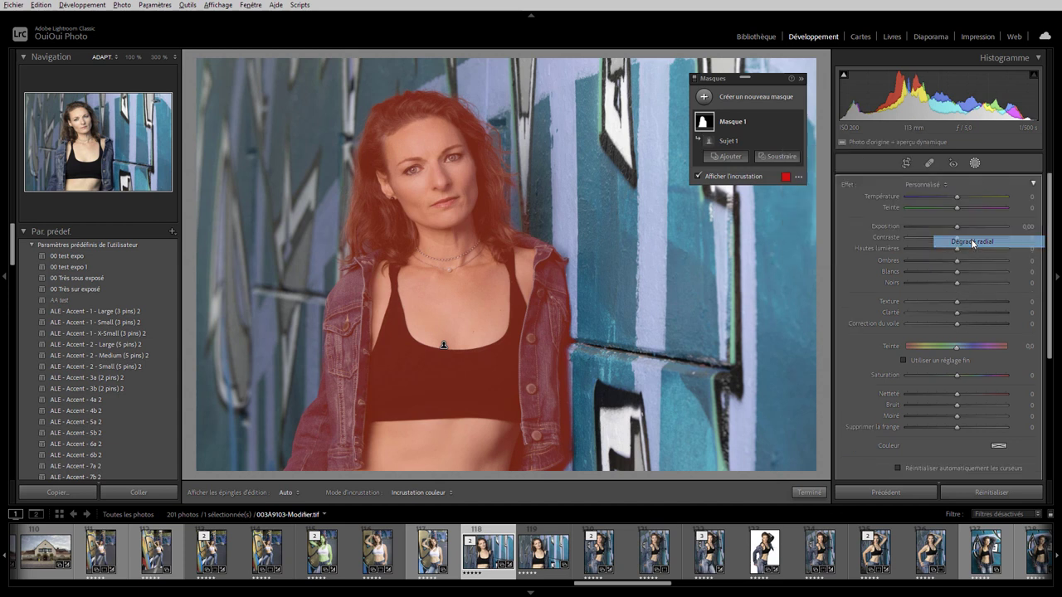
{"action": "left_click_drag", "start_coordinate": [437, 175], "coordinate": [562, 300]}
{"action": "left_click_drag", "start_coordinate": [438, 175], "coordinate": [427, 169]}
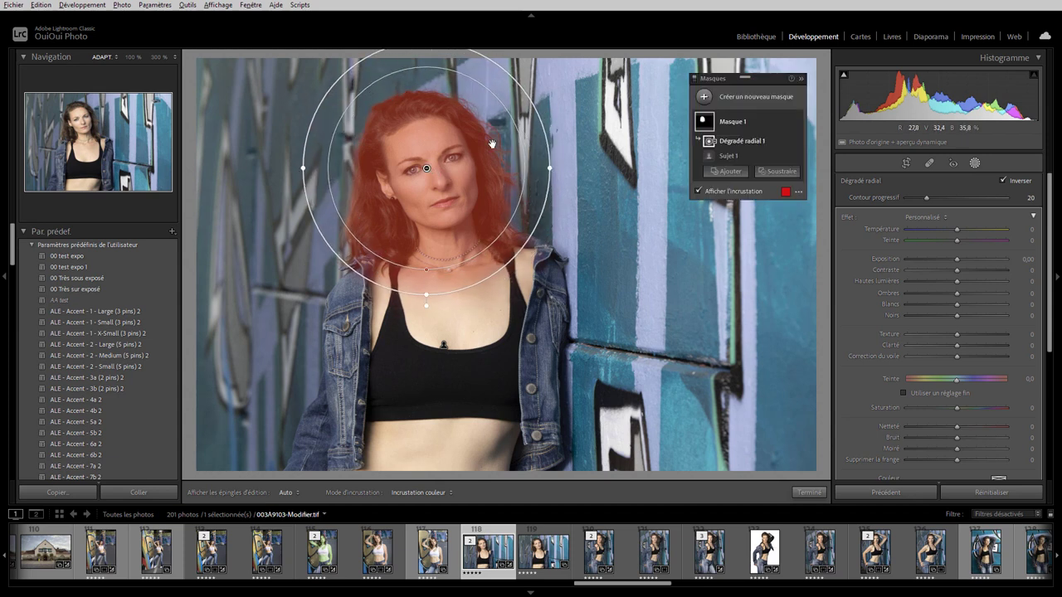